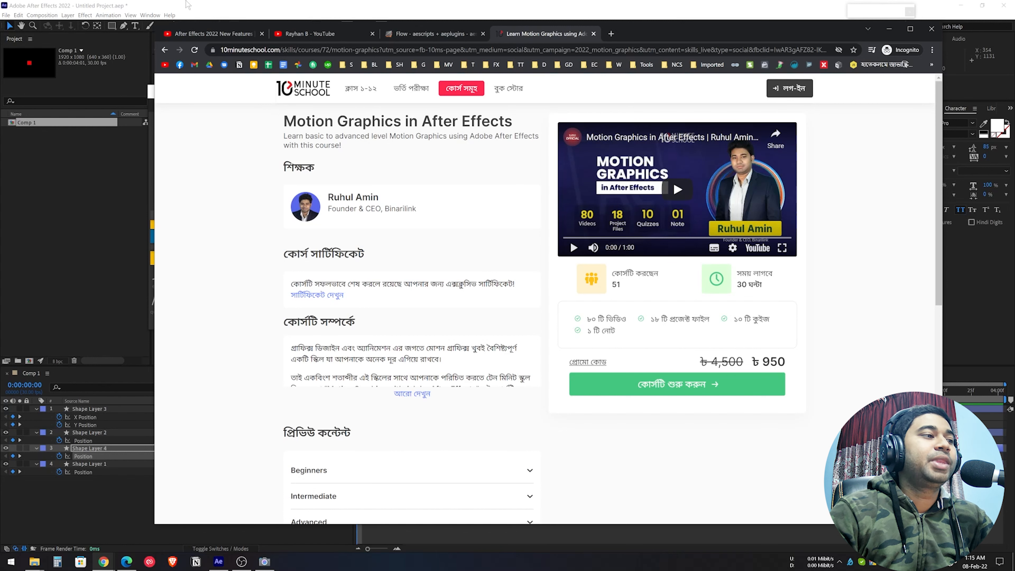
Look through the Motion Graphics in After Effects course page down to its preview content and payment sections
scroll(380, 373, down, 2)
scroll(380, 373, down, 2)
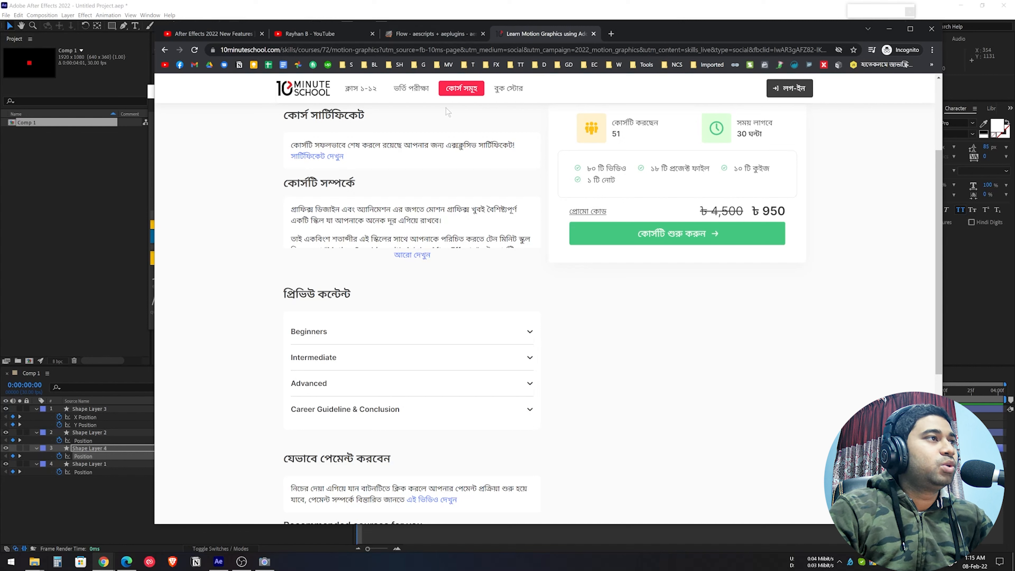
Bring up the aescripts Flow product page and accept its cookie notice
click(421, 33)
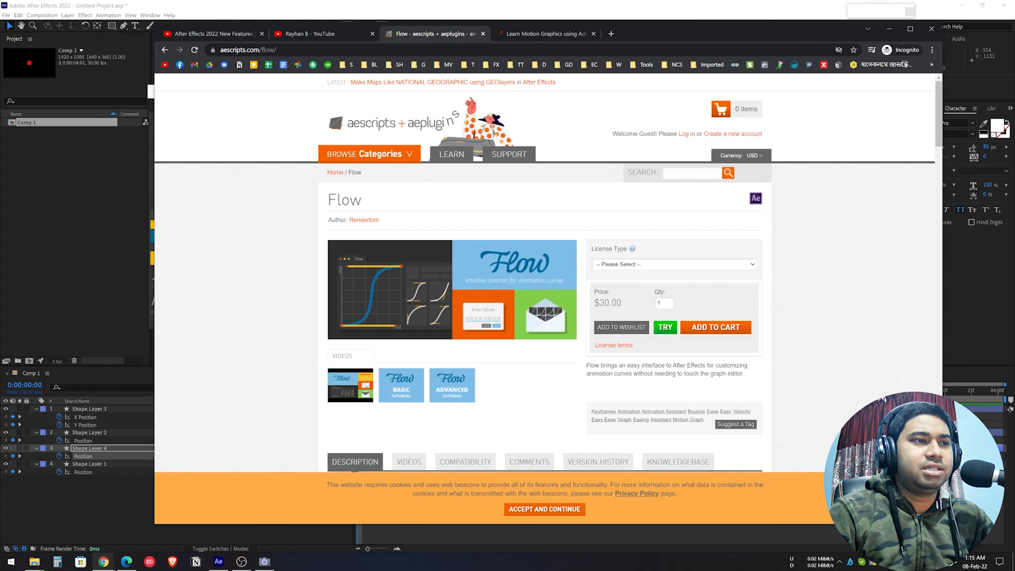
drag(625, 308, 594, 306)
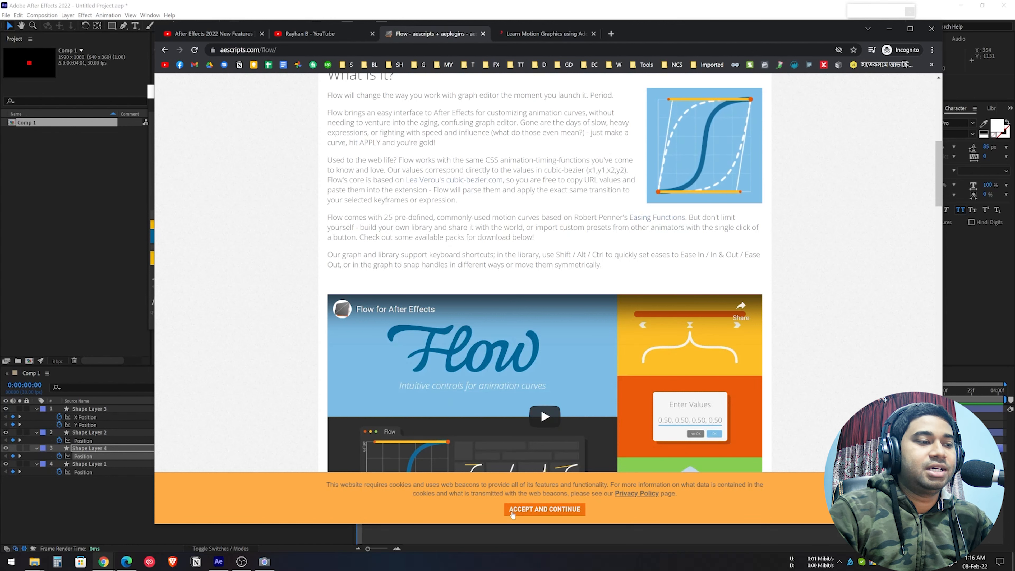
click(536, 510)
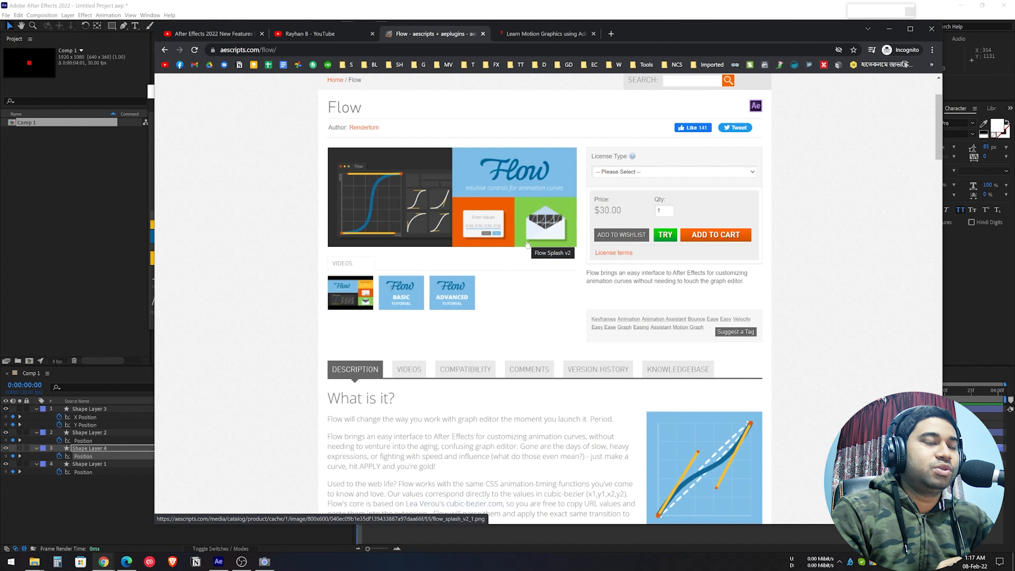
Examine the Flow product page, including its web address, demo video, built-in animation curves and downloadable preset packs
scroll(527, 244, down, 1)
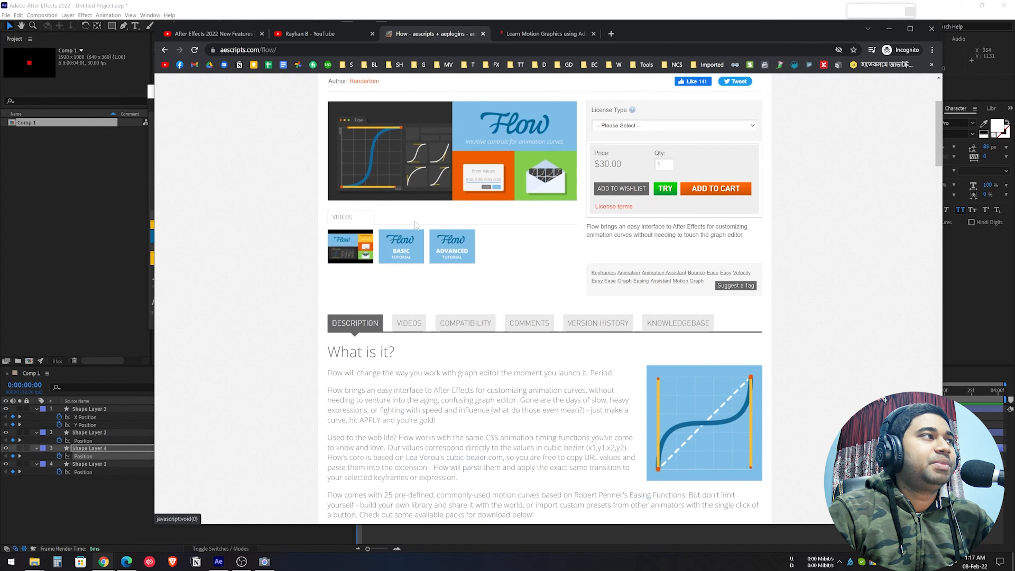
click(279, 50)
drag(279, 50, 211, 54)
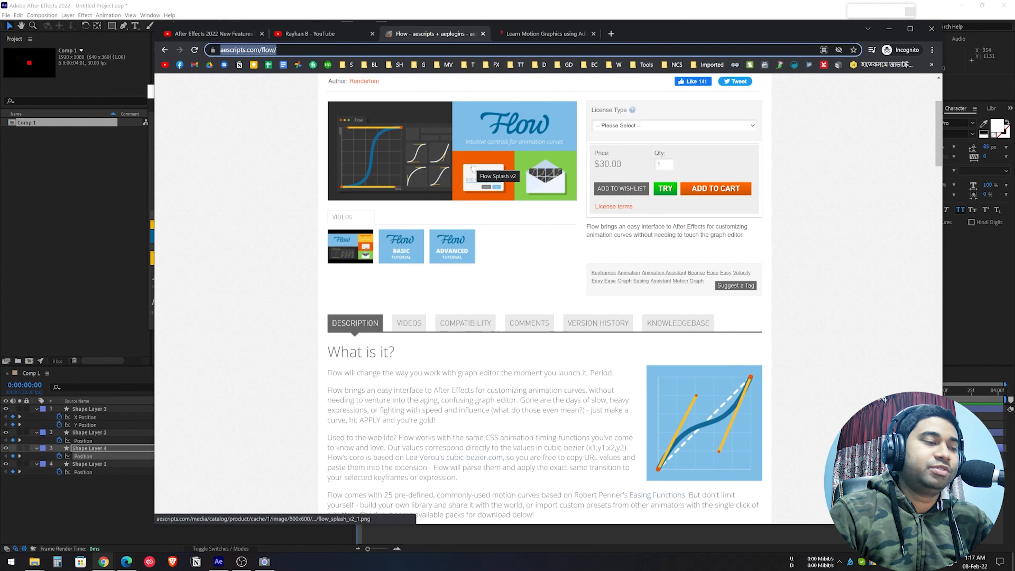
scroll(484, 346, down, 7)
scroll(484, 346, down, 7)
scroll(442, 344, up, 4)
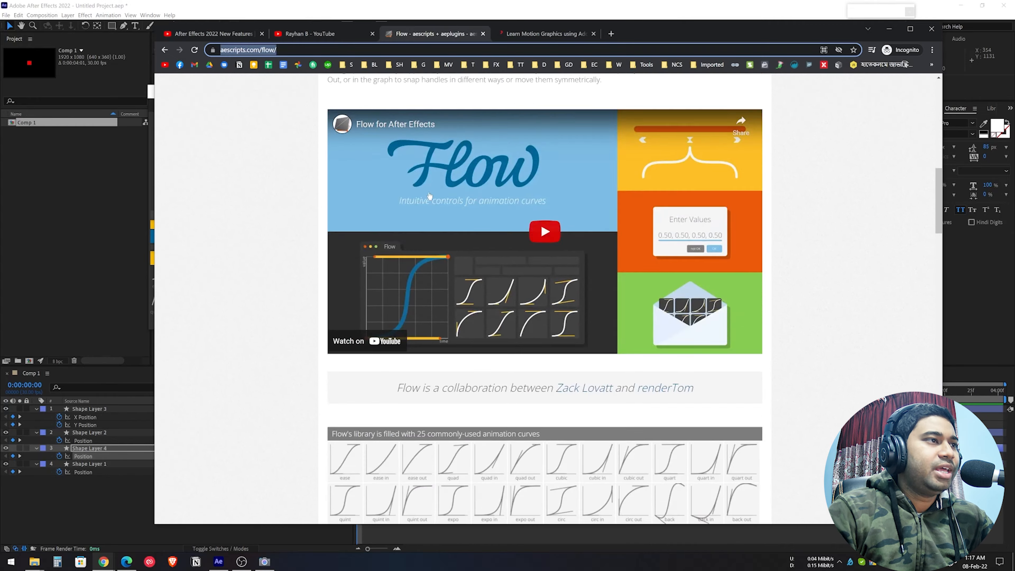
scroll(440, 320, down, 15)
scroll(425, 261, down, 11)
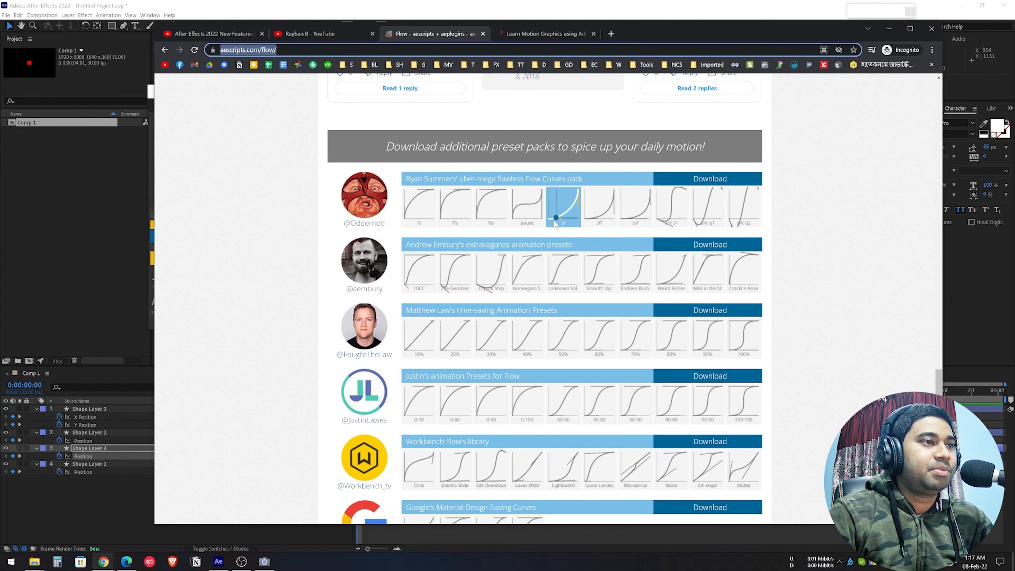
scroll(564, 283, down, 5)
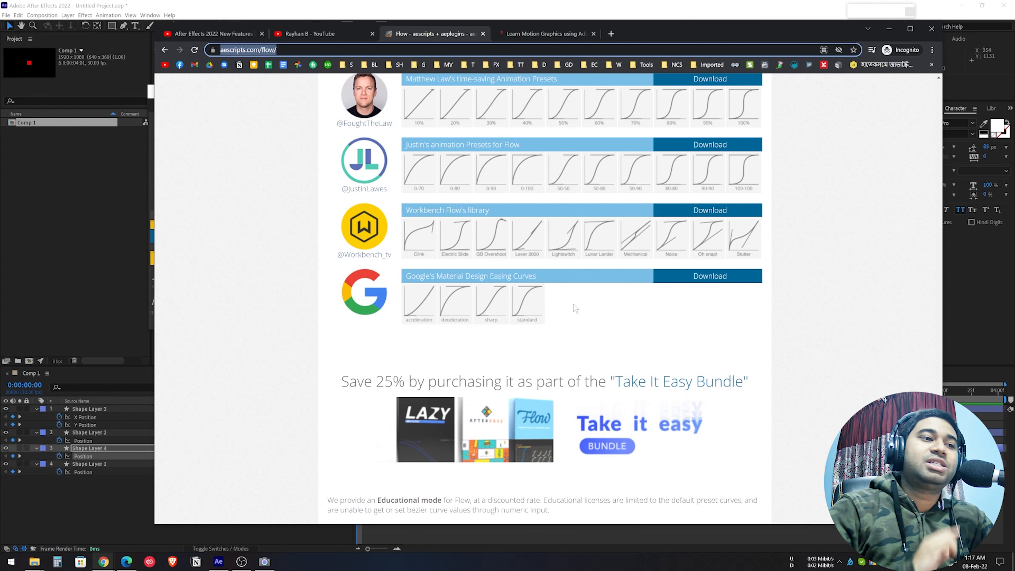
scroll(575, 308, up, 10)
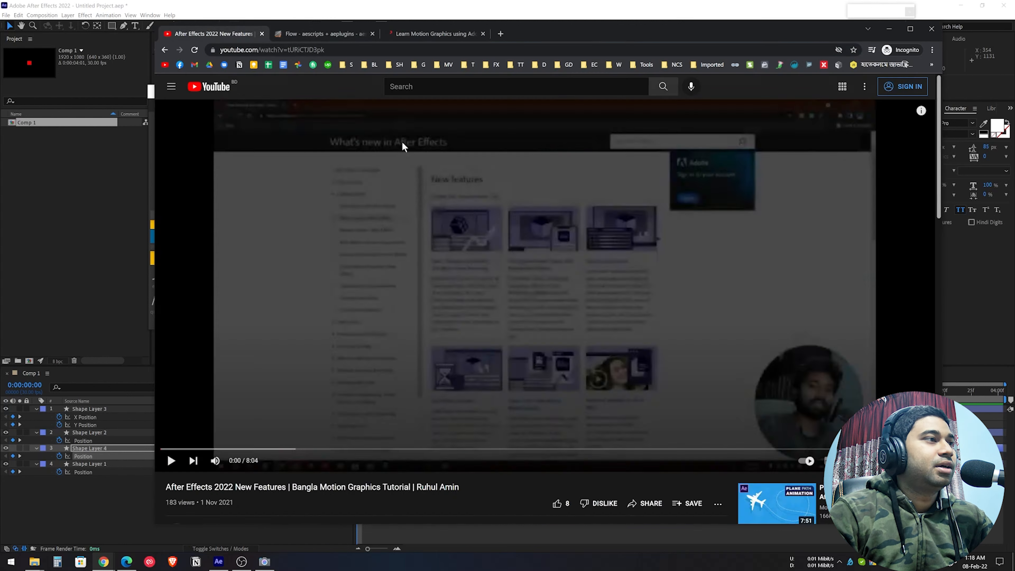
Read the viewer comment requesting workflow tools under the After Effects 2022 New Features video, highlighting "some tool like plugsin, script."
scroll(418, 209, down, 8)
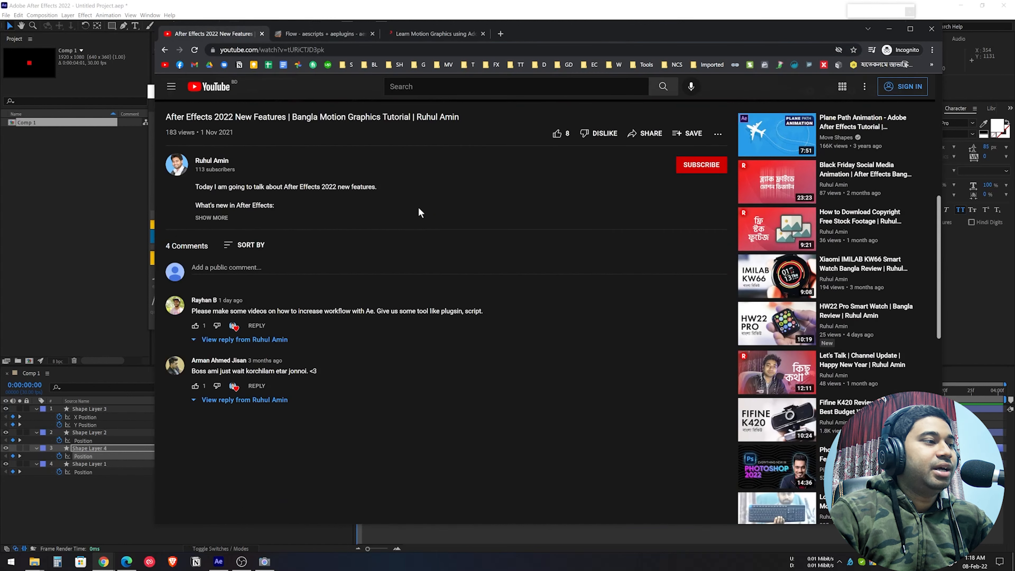
scroll(424, 252, up, 3)
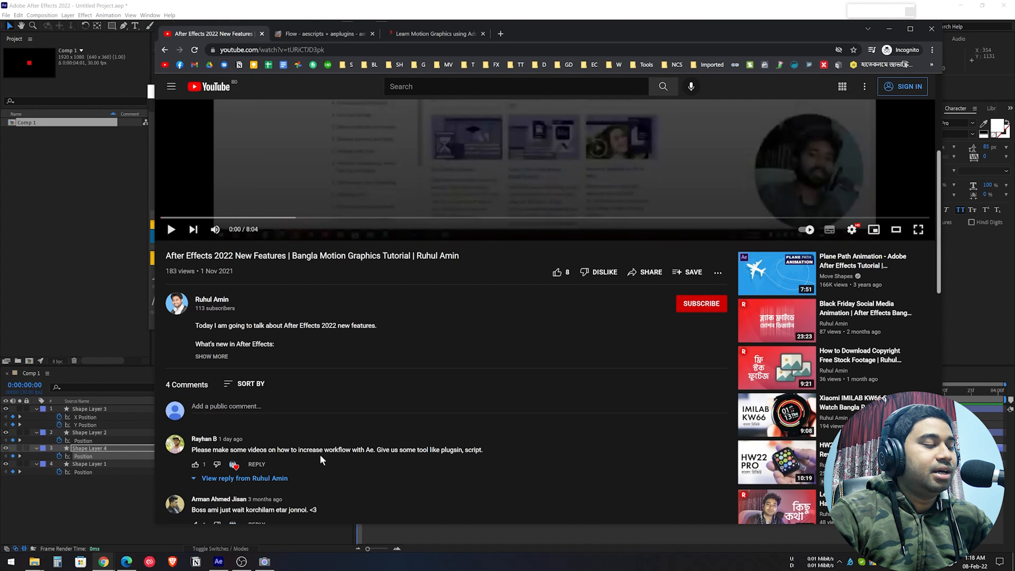
drag(345, 451, 398, 450)
click(483, 451)
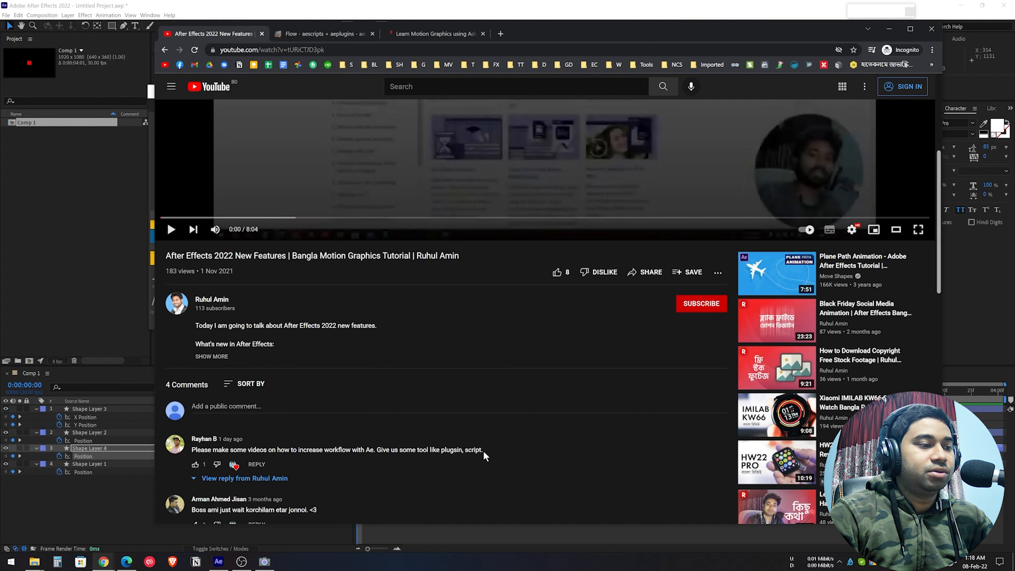
drag(483, 451, 448, 457)
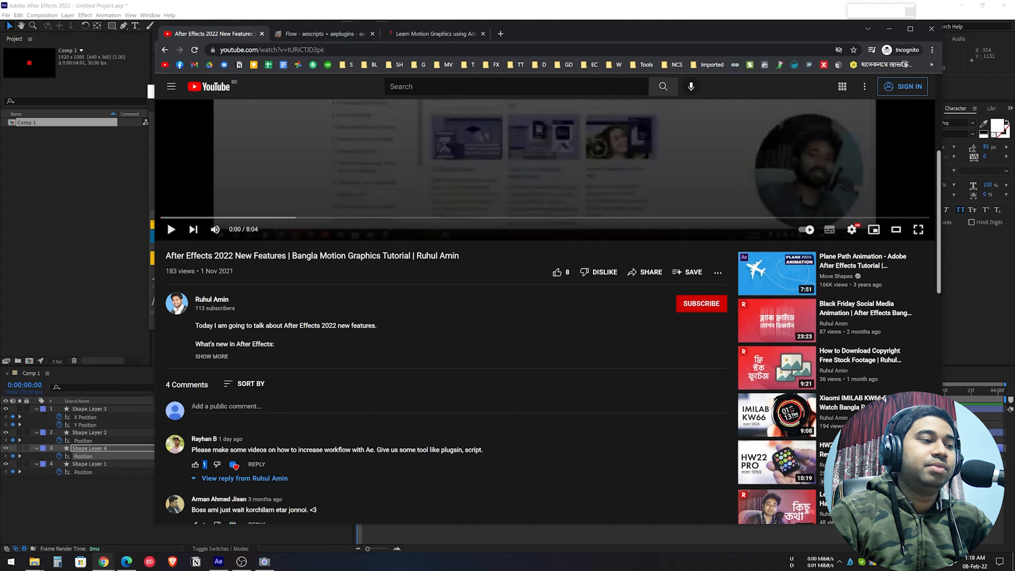
drag(403, 450, 489, 450)
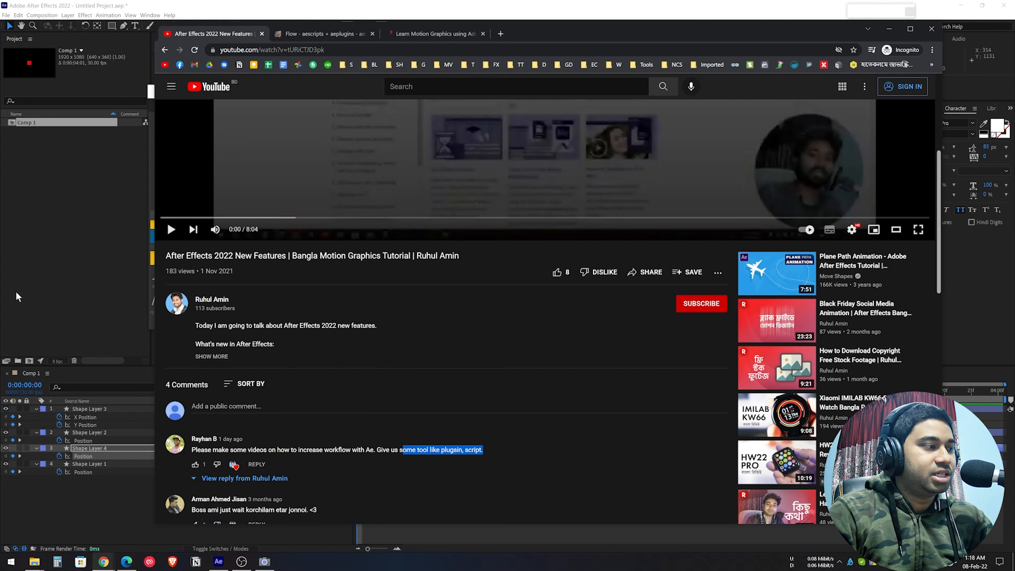
Switch to After Effects and preview the animation of the four red squares in Comp 1
click(69, 244)
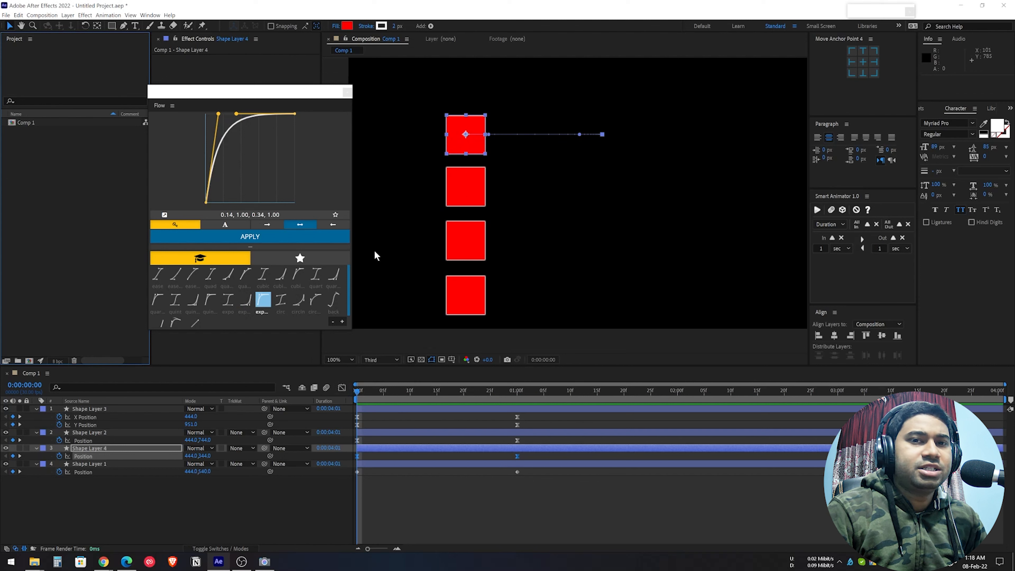
key(space)
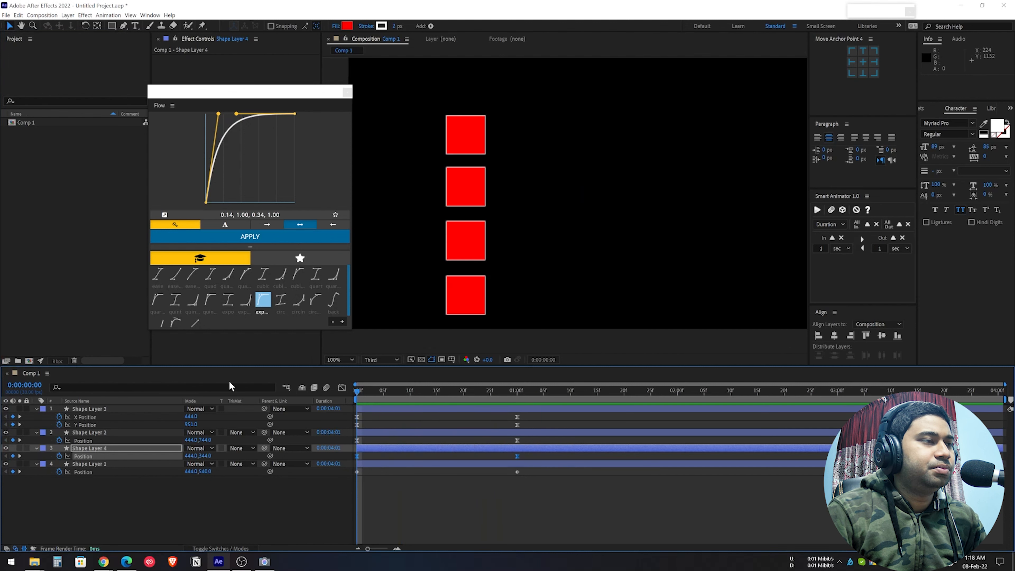
key(space)
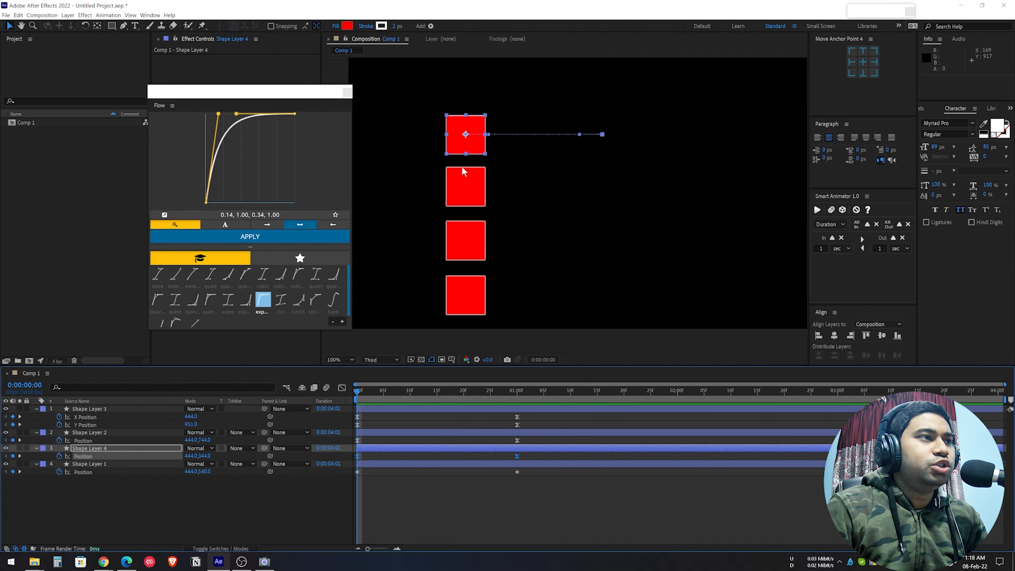
key(space)
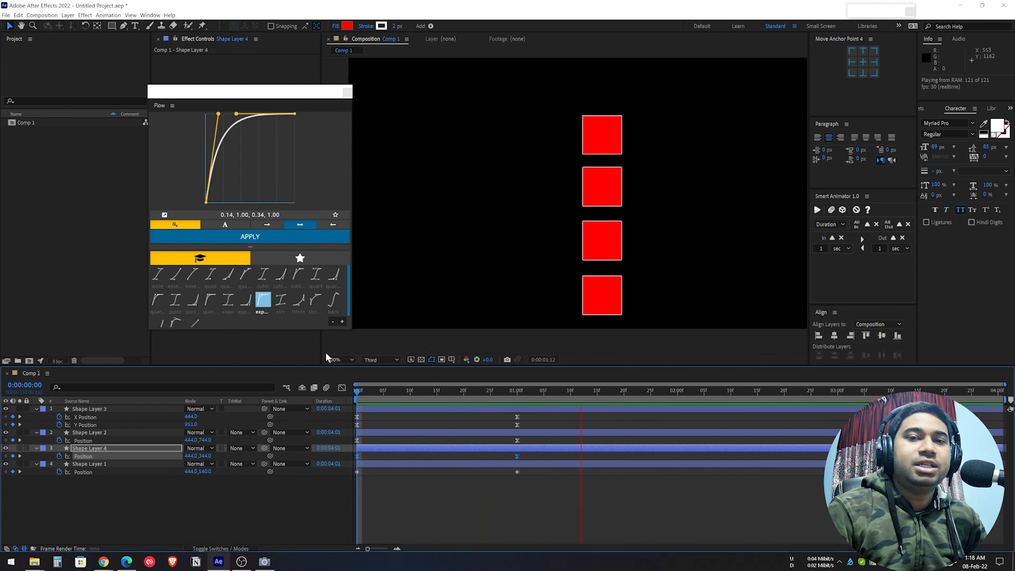
key(space)
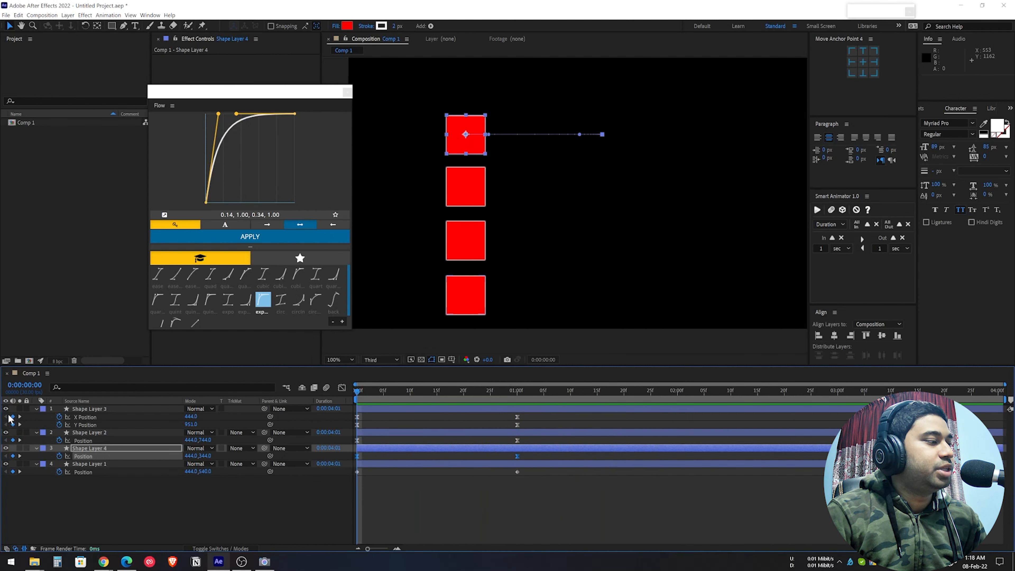
Hide every layer except Shape Layer 1 and preview its movement on its own
drag(7, 409, 6, 480)
click(6, 480)
click(5, 464)
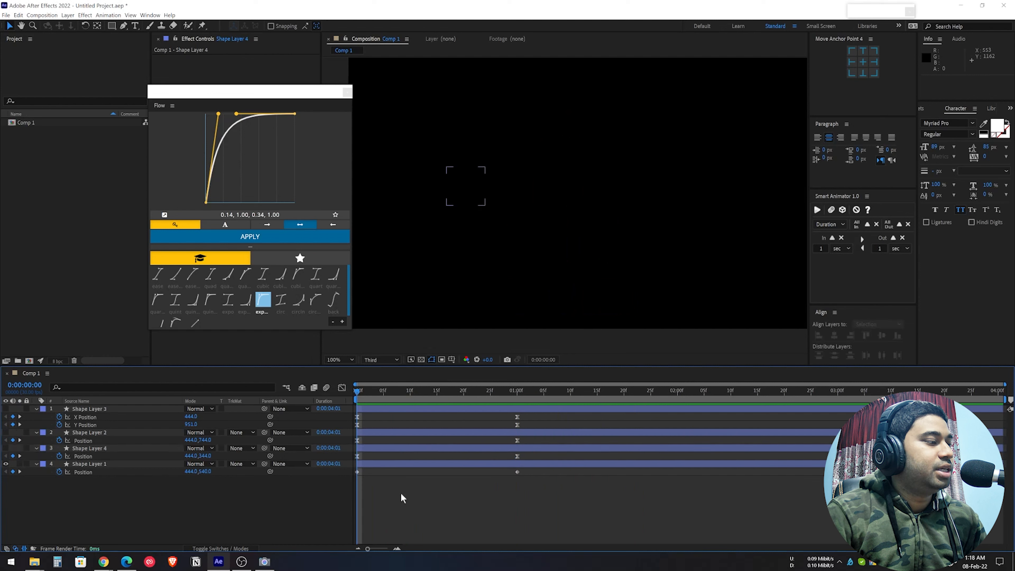
key(space)
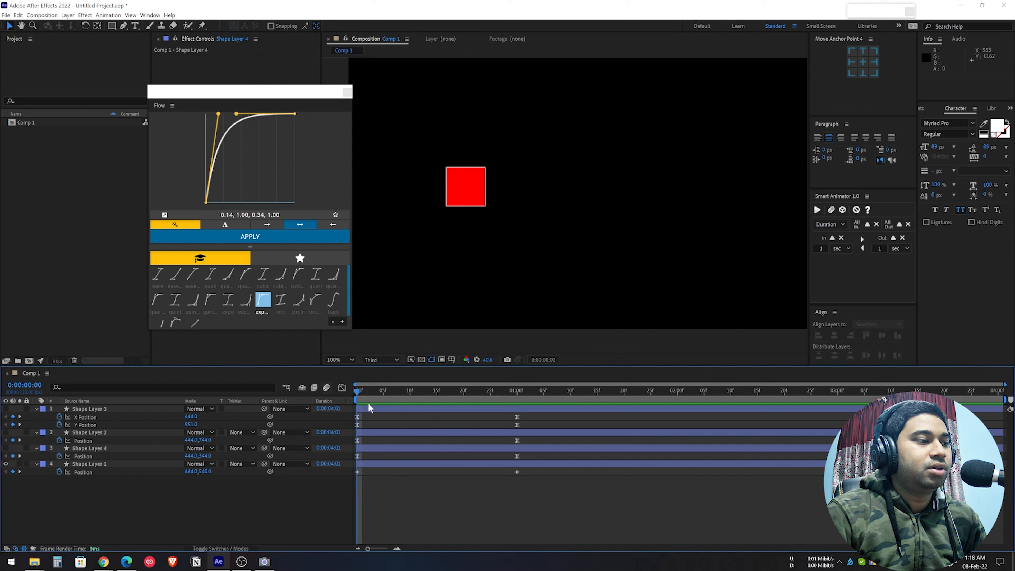
key(space)
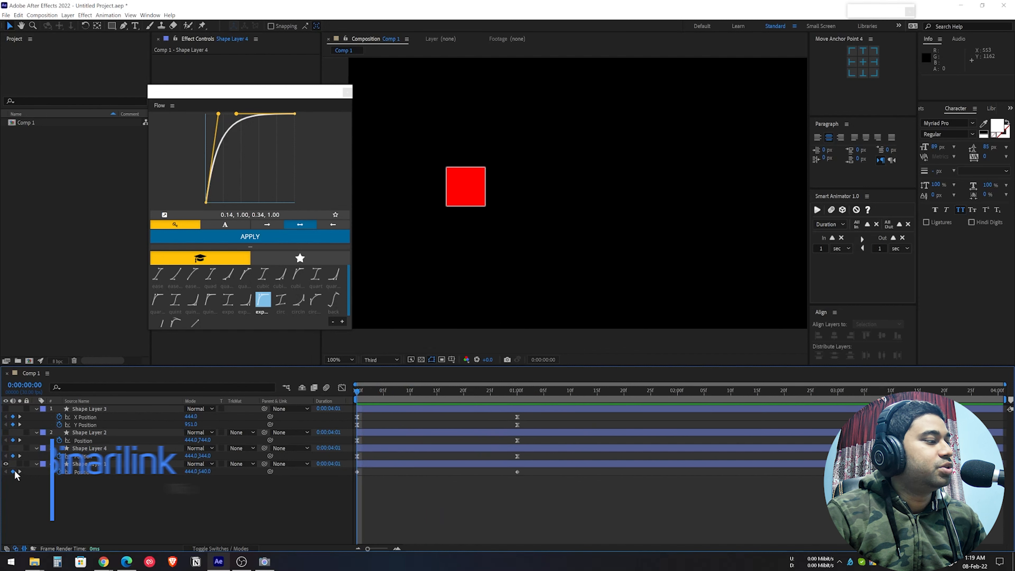
Show only Shape Layer 4 in place of Shape Layer 1, preview its movement and return to the first frame
click(6, 464)
click(6, 448)
key(space)
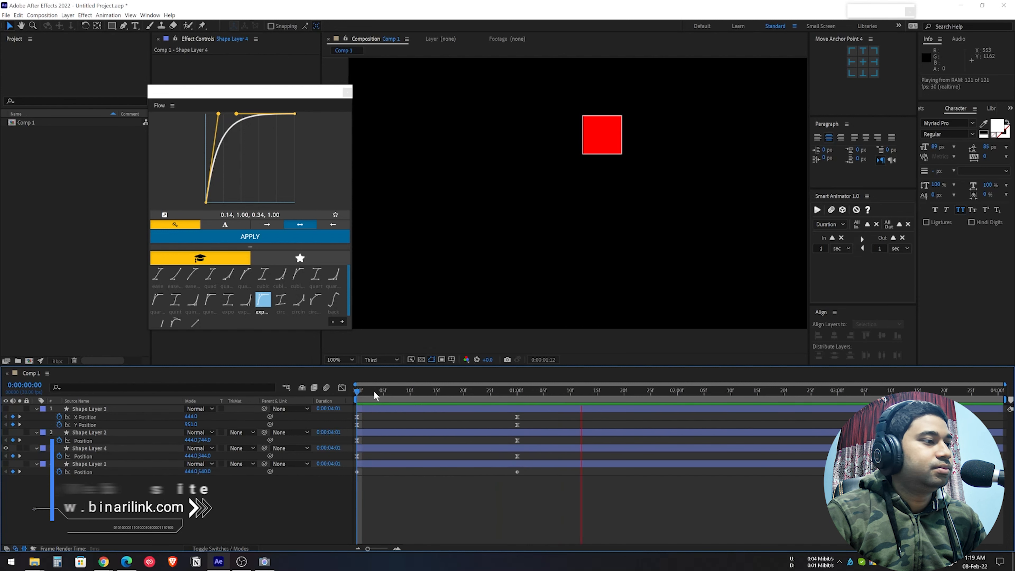
drag(372, 391, 354, 392)
Show only Shape Layer 2 in place of Shape Layer 4 and preview its movement
click(6, 449)
click(5, 433)
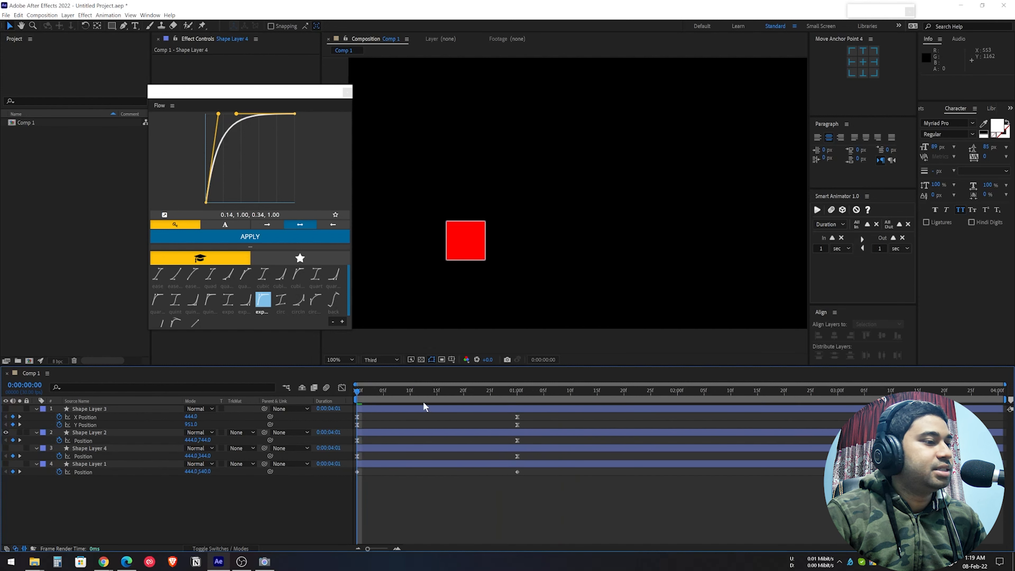
key(space)
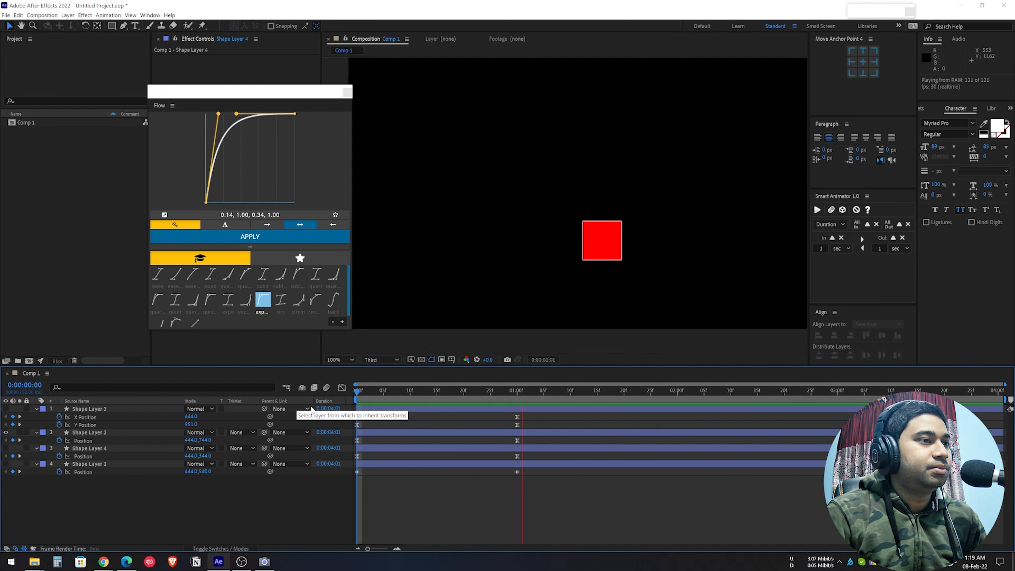
key(space)
Show only Shape Layer 3 in place of Shape Layer 2, preview its movement and scrub back to 0:00:00:03
click(6, 433)
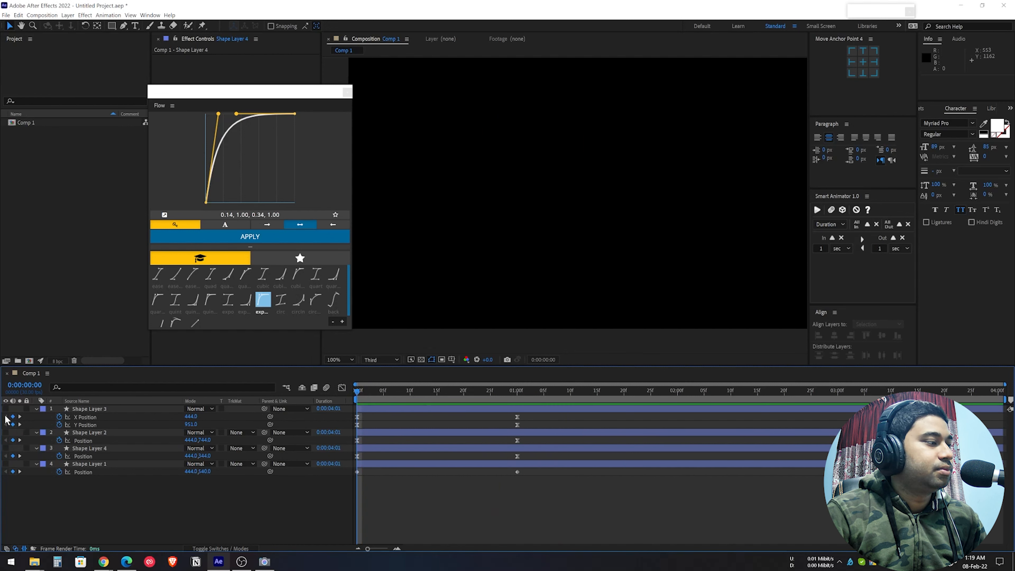
click(5, 409)
key(space)
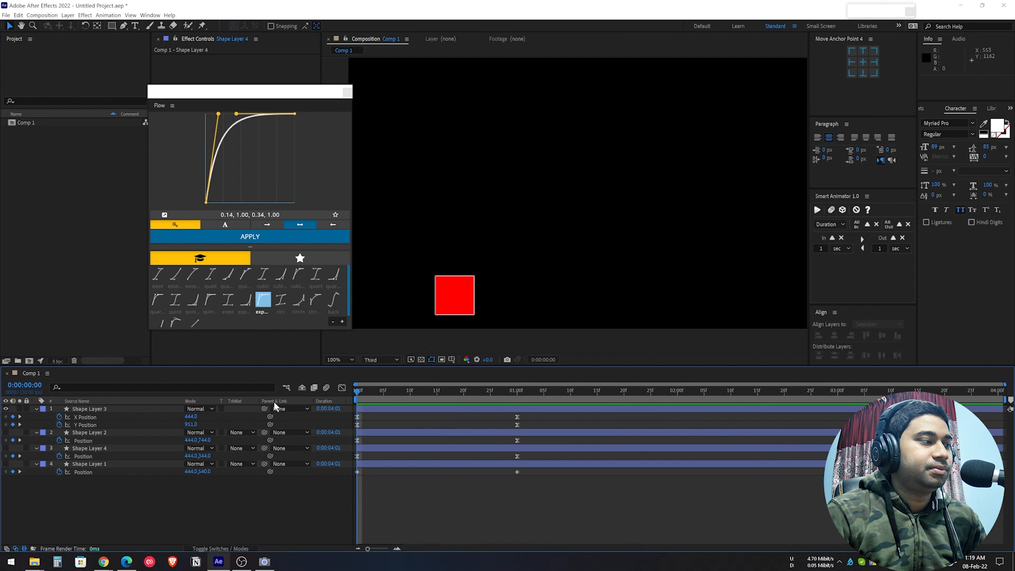
key(space)
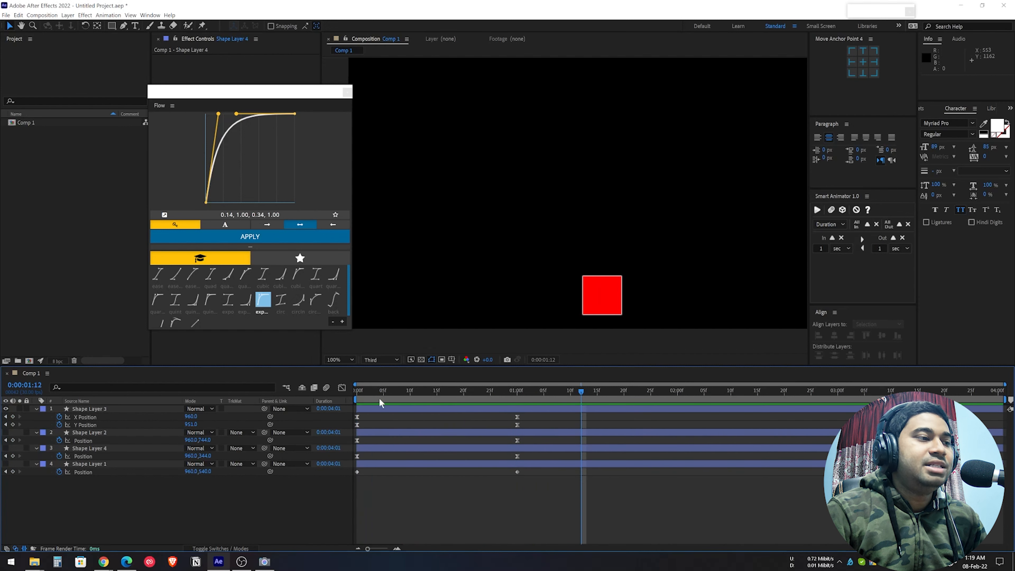
drag(421, 393, 373, 395)
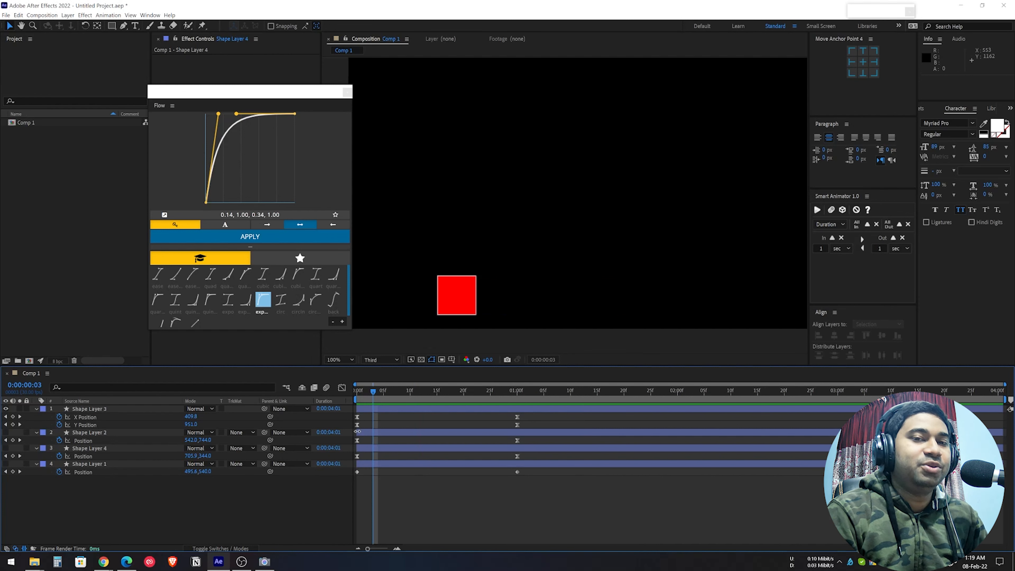
Select Shape Layer 3's X and Y Position keyframes and display their curves in the Graph Editor
drag(537, 416, 331, 430)
click(341, 388)
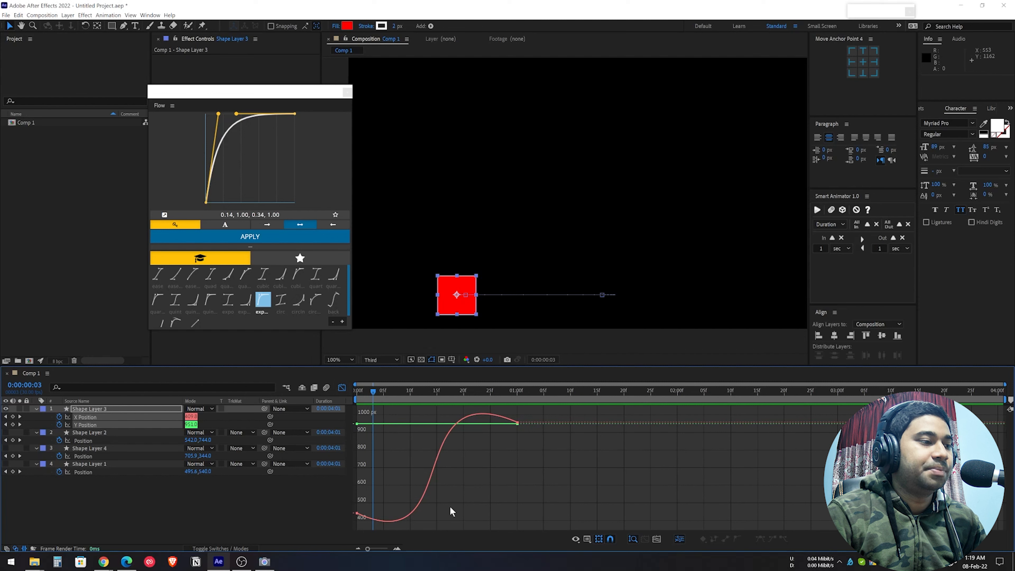
Reposition the floating Flow panel and call up the Flow extension again
drag(201, 96, 262, 68)
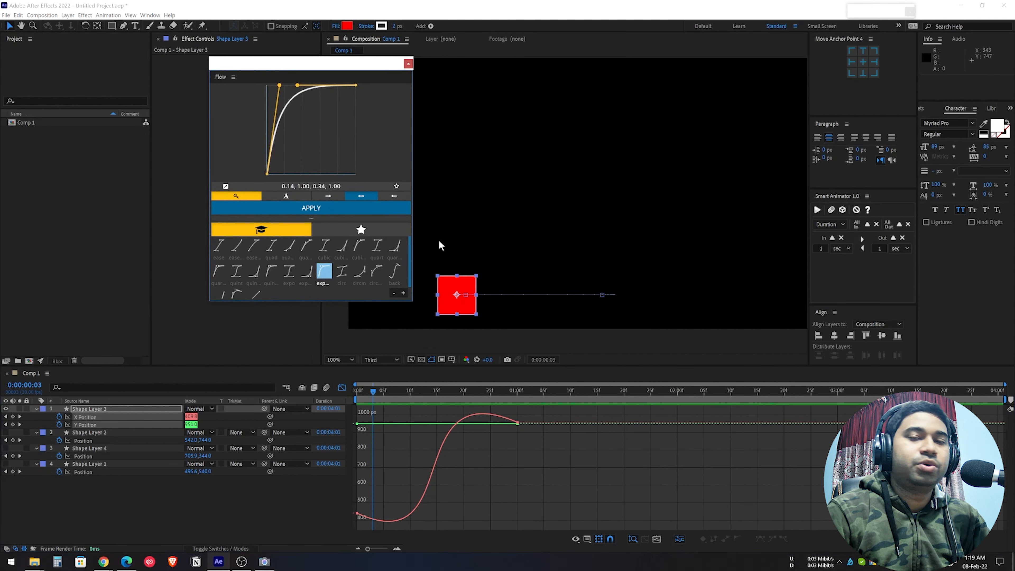
click(150, 15)
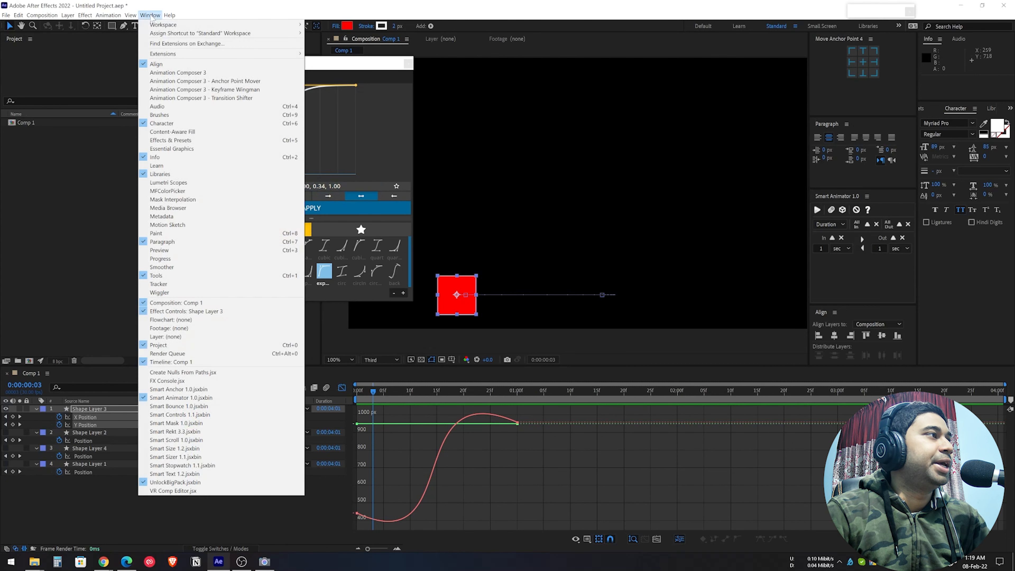
mouse_move(164, 54)
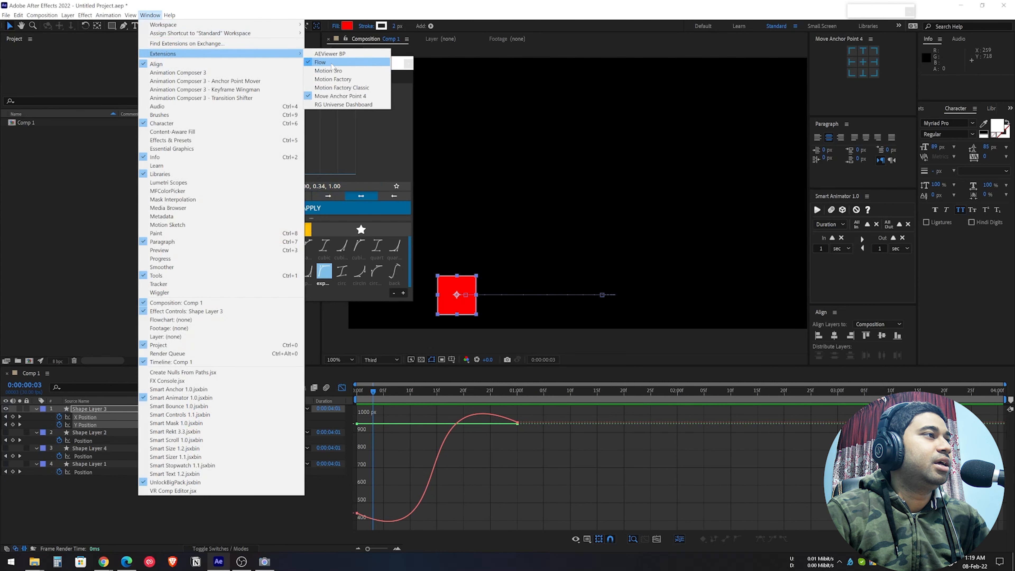
click(333, 63)
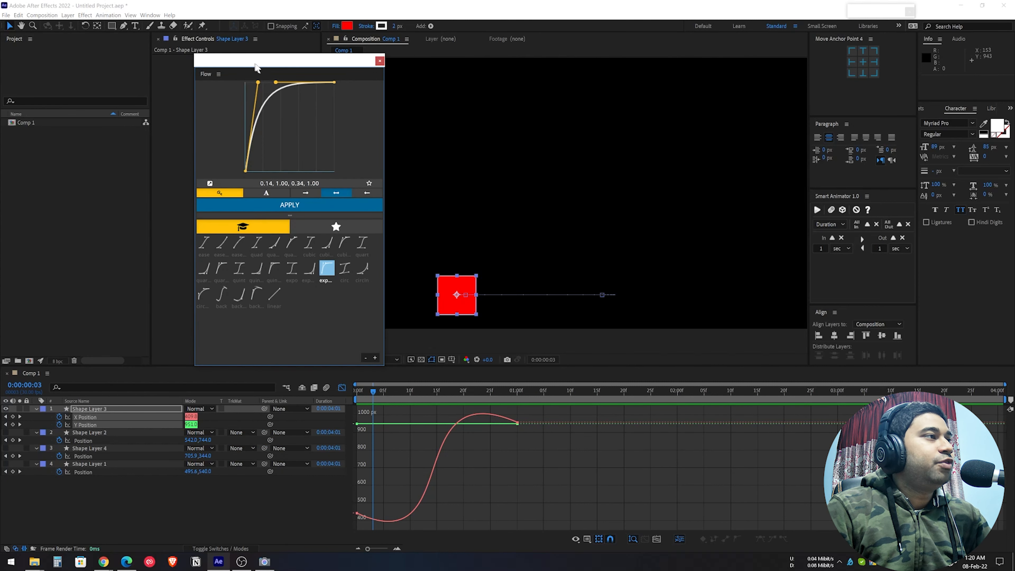
Show Flow's favourites library and append the curves from the preset library file dated 13-Sep-16 10:03 PM
drag(256, 67, 271, 75)
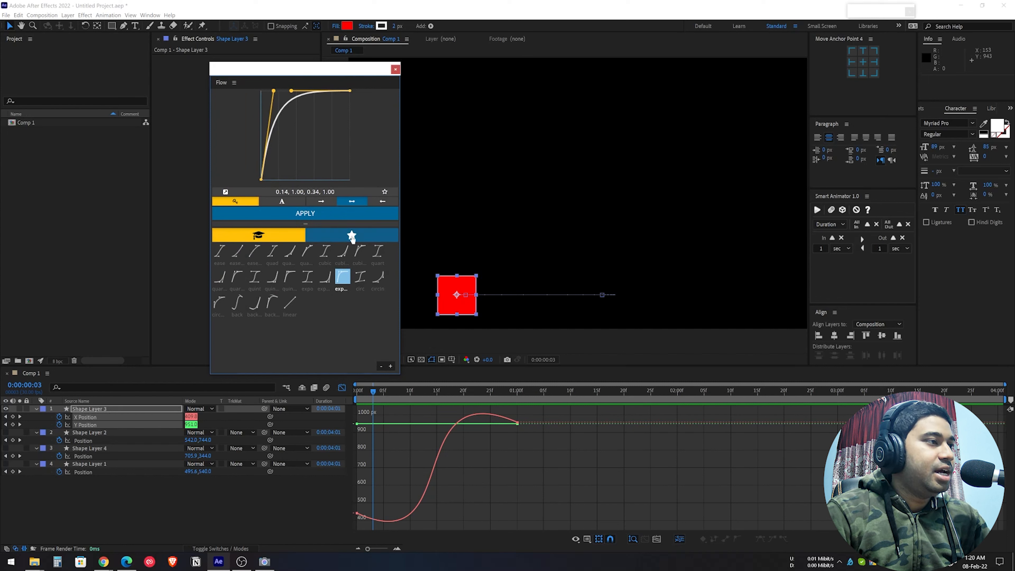
click(352, 236)
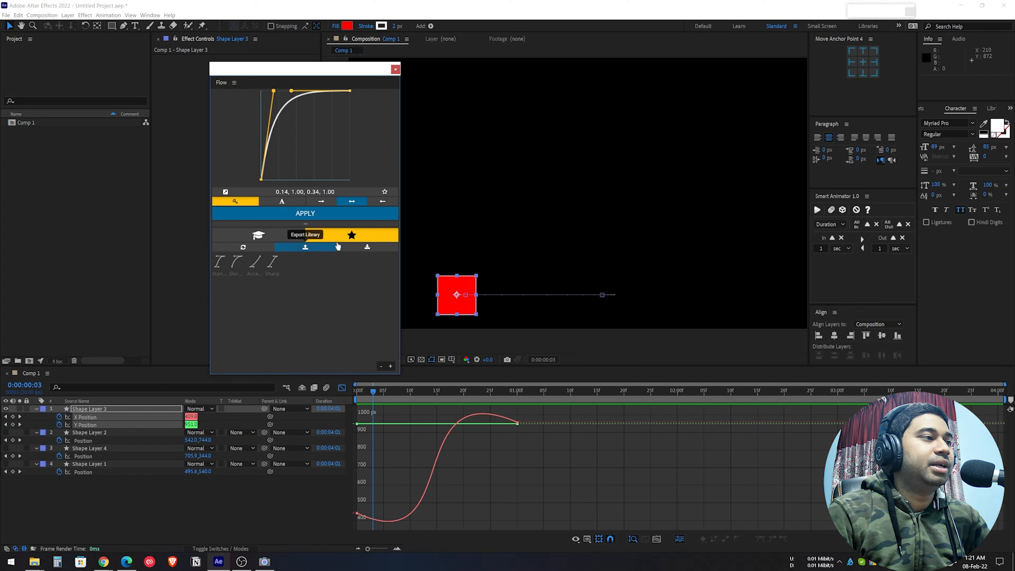
click(368, 249)
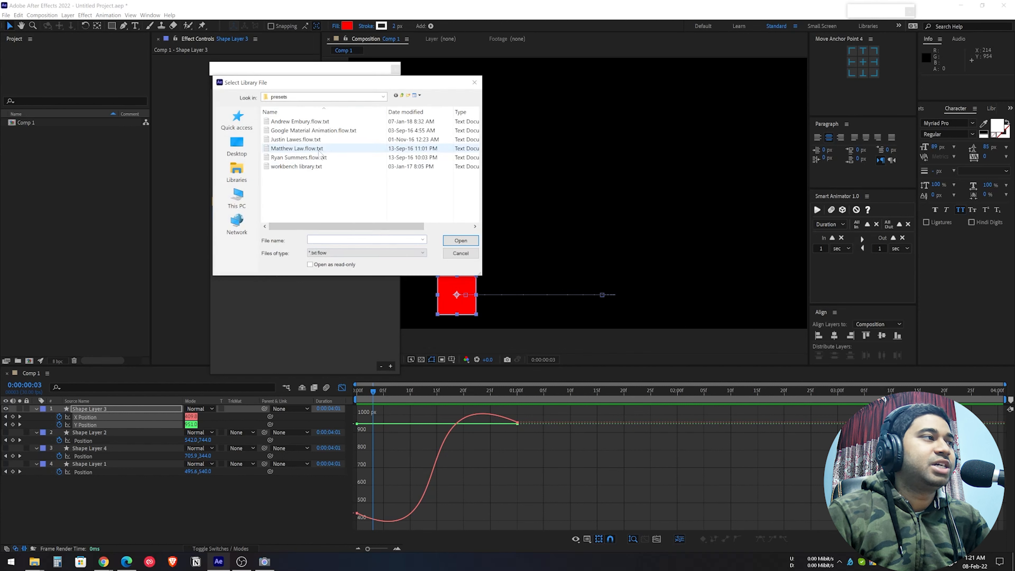
click(291, 125)
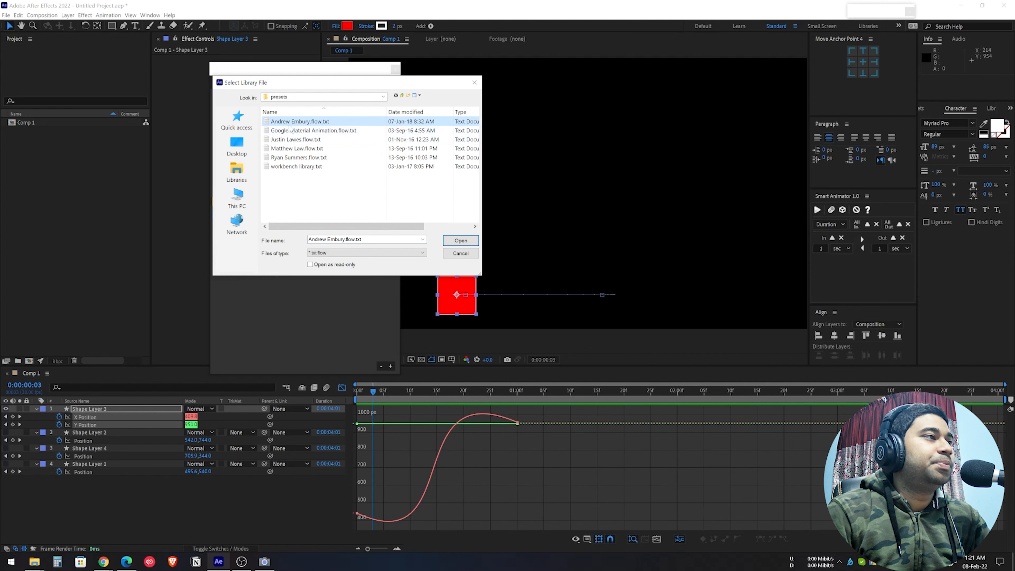
click(308, 158)
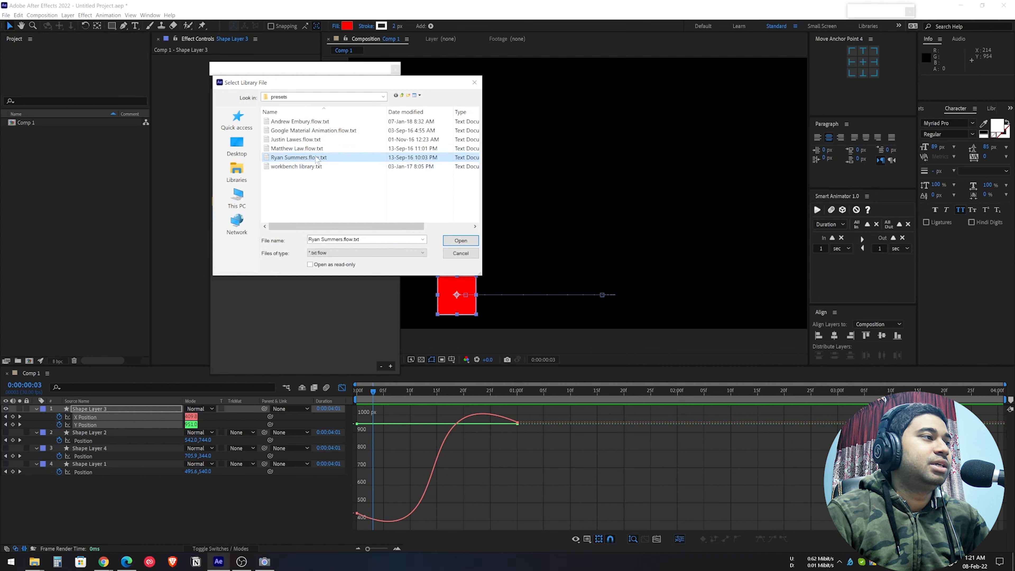
click(461, 240)
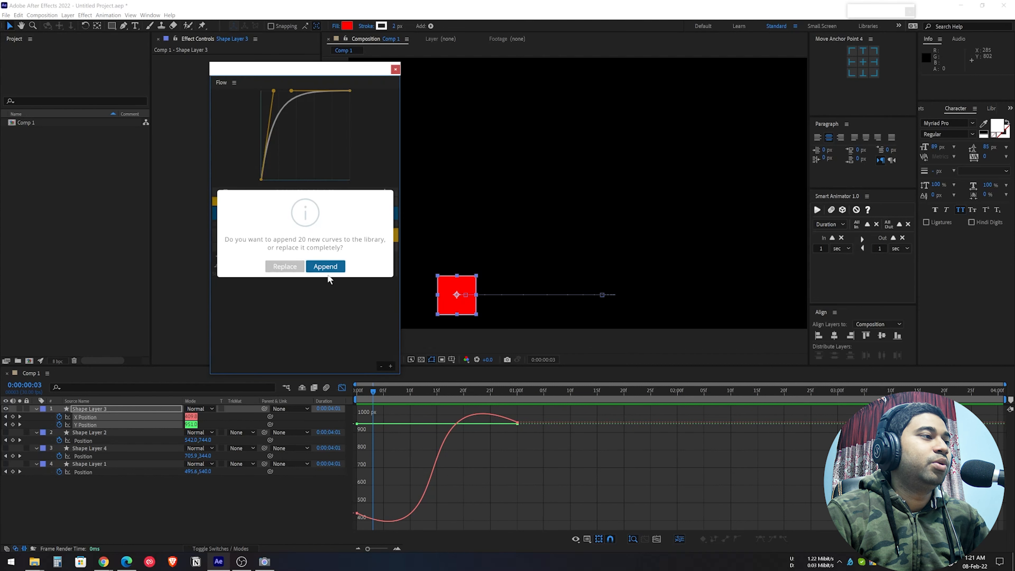
click(324, 267)
click(304, 264)
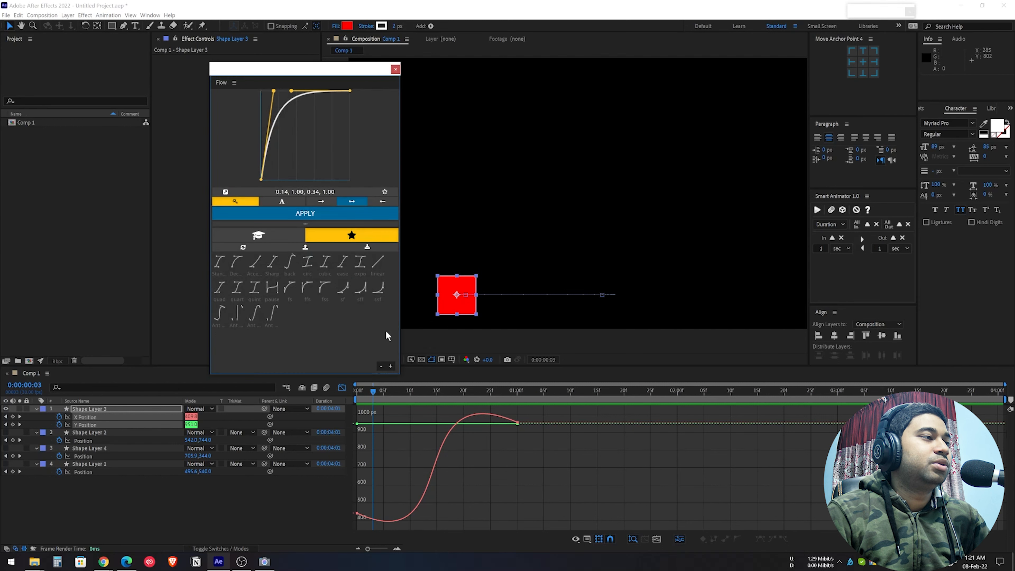
Import the preset library file dated 07-Jan-18 and append its curves to Flow's library
click(368, 247)
click(300, 121)
click(461, 241)
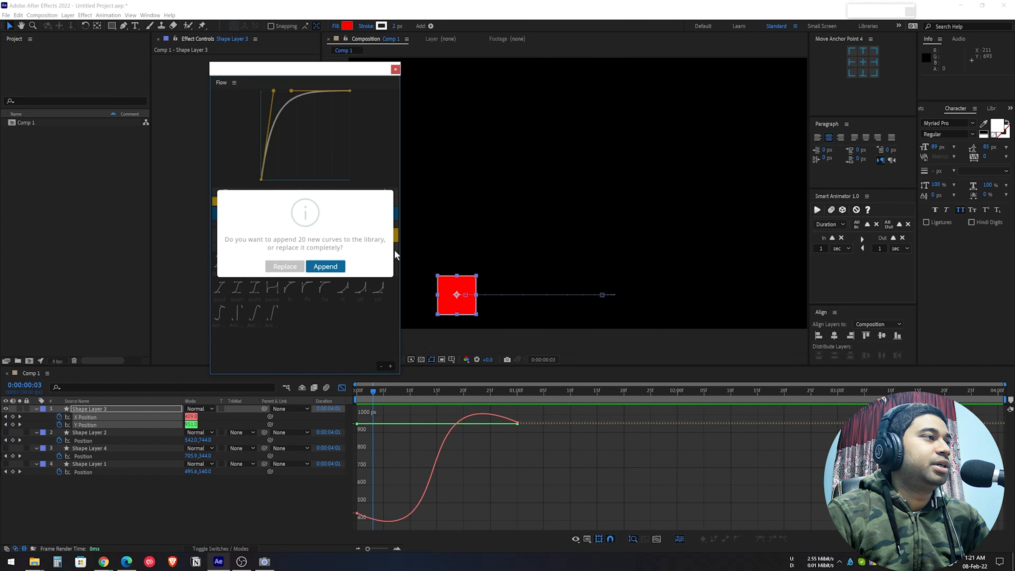
click(334, 265)
Import the preset library file dated 01-Nov-16 and append its curves to Flow's library
click(367, 247)
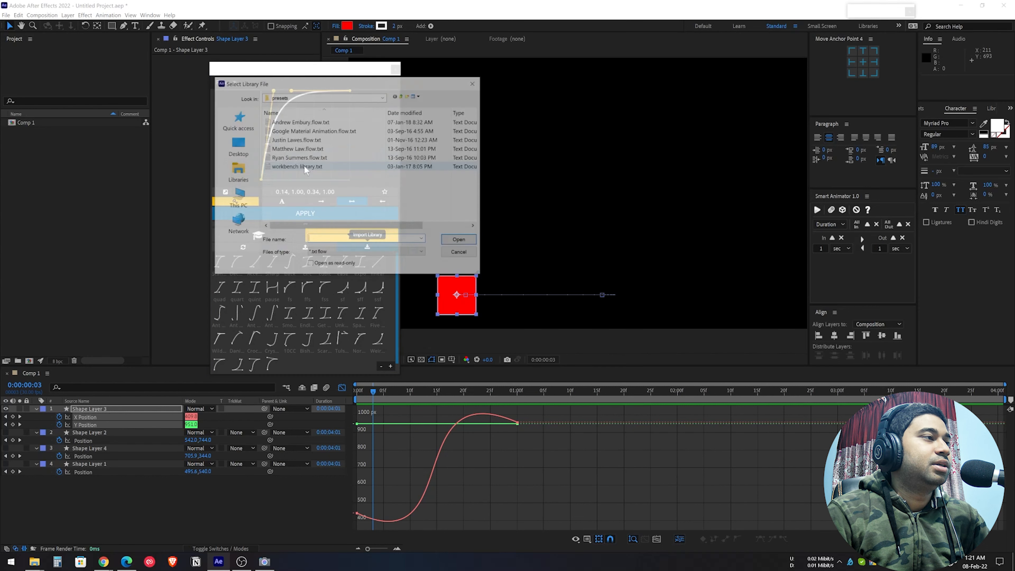
click(287, 132)
click(297, 140)
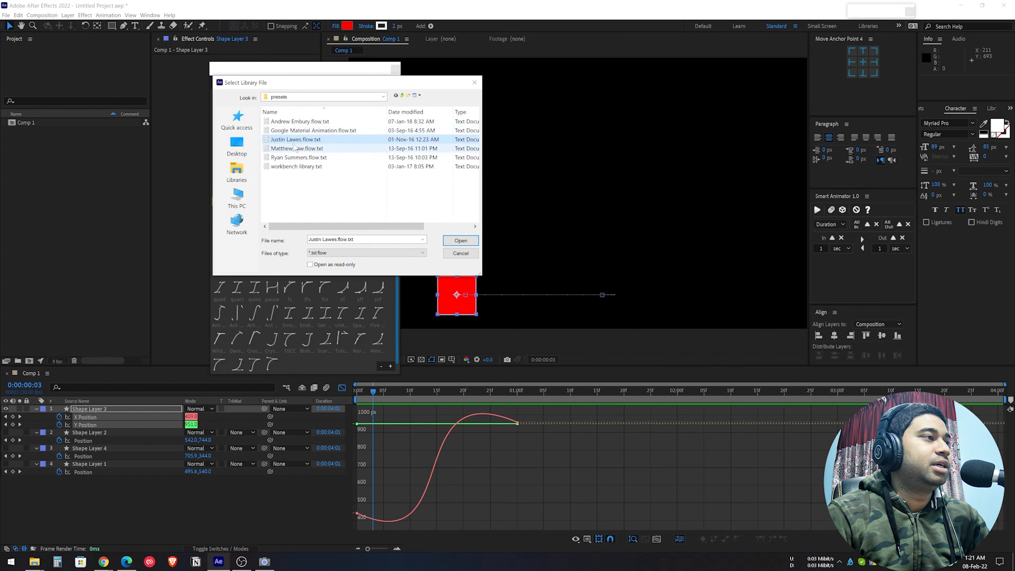
double_click(308, 139)
click(326, 267)
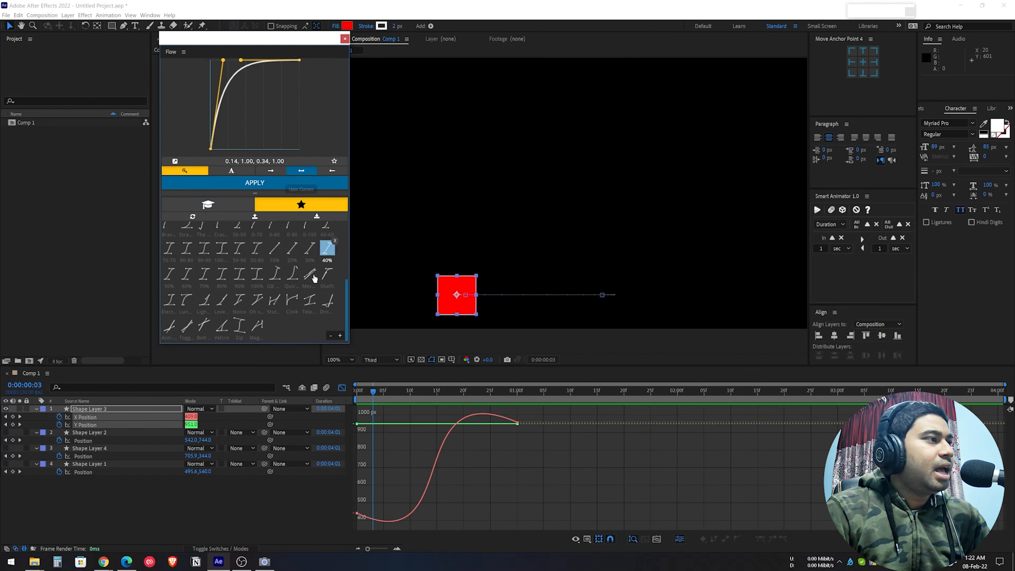
Hide Shape Layer 3 and draw a red rectangle about 194 by 182 px near the middle of the composition
click(215, 516)
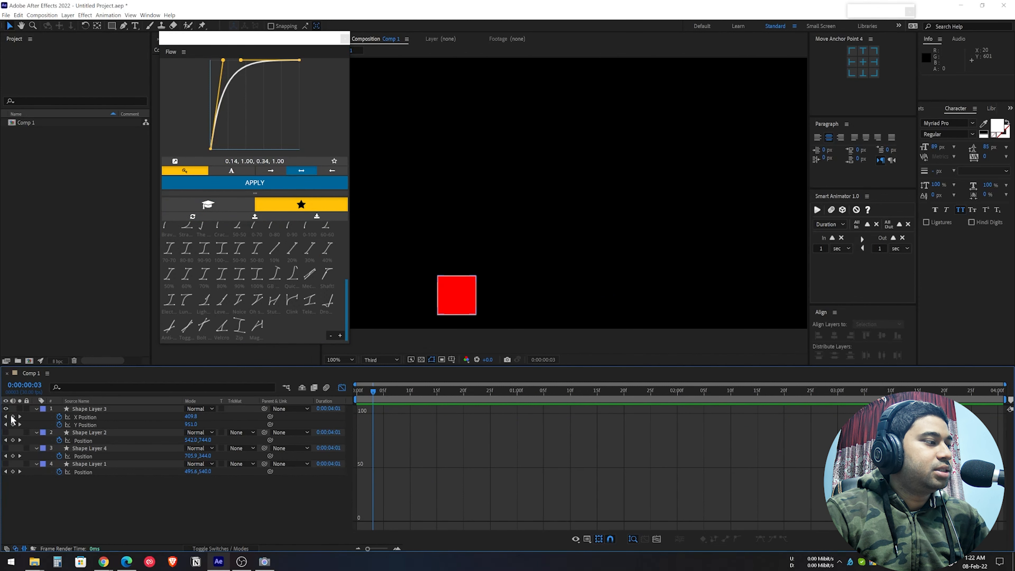
drag(219, 40, 106, 79)
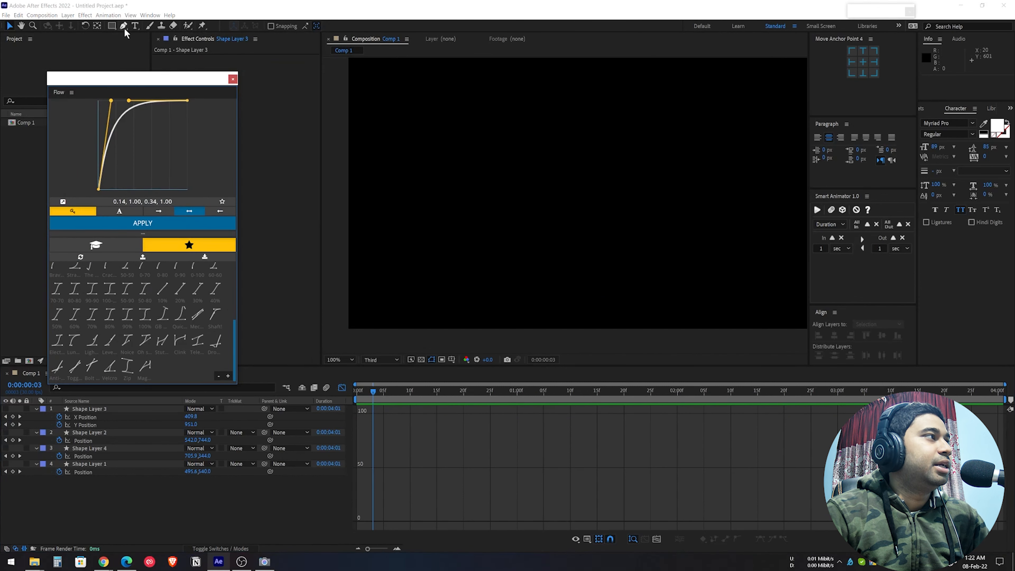
click(111, 26)
drag(520, 162, 571, 210)
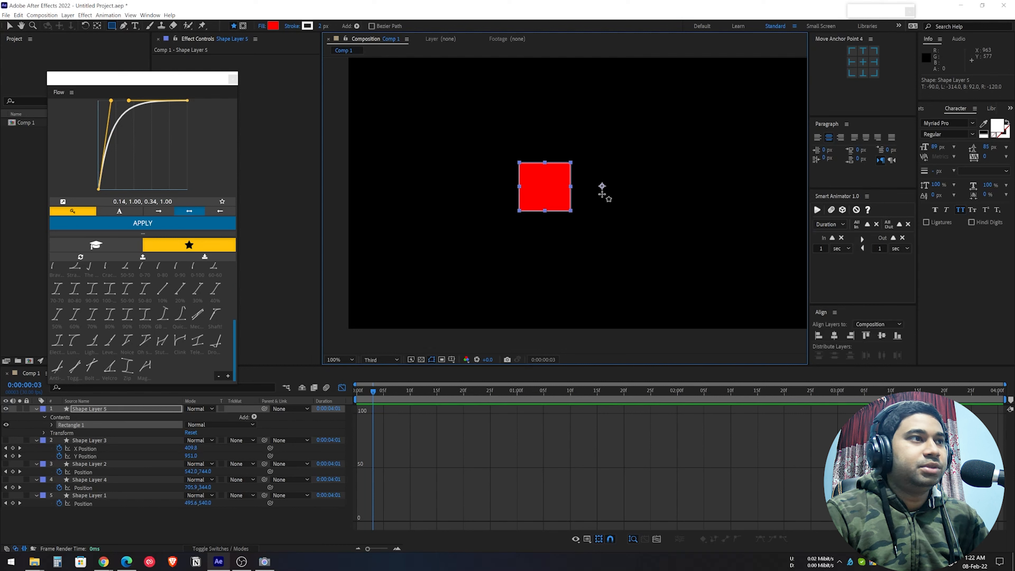
Center the new shape layer's anchor point within the red rectangle
click(863, 62)
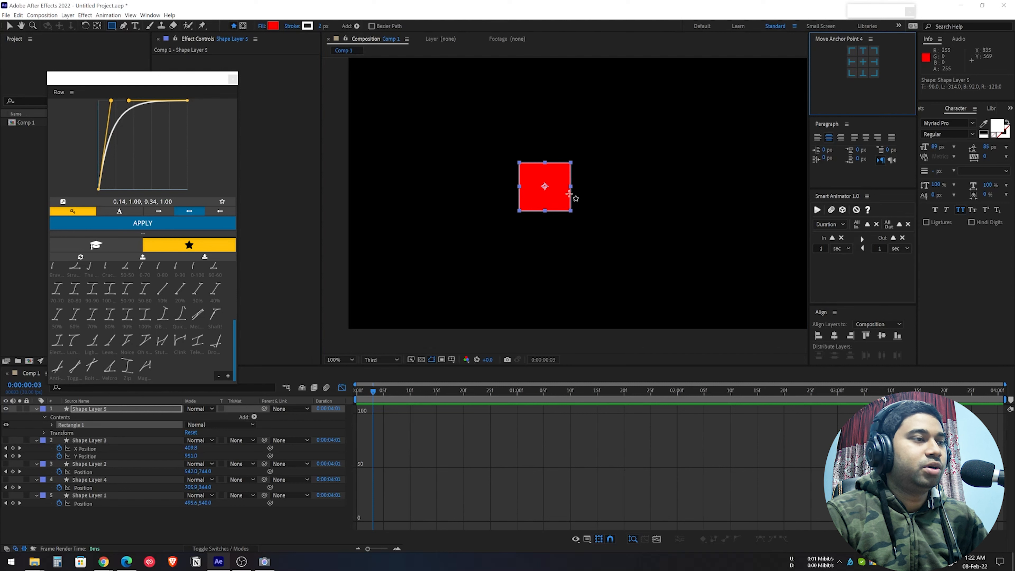
key(ctrl+z)
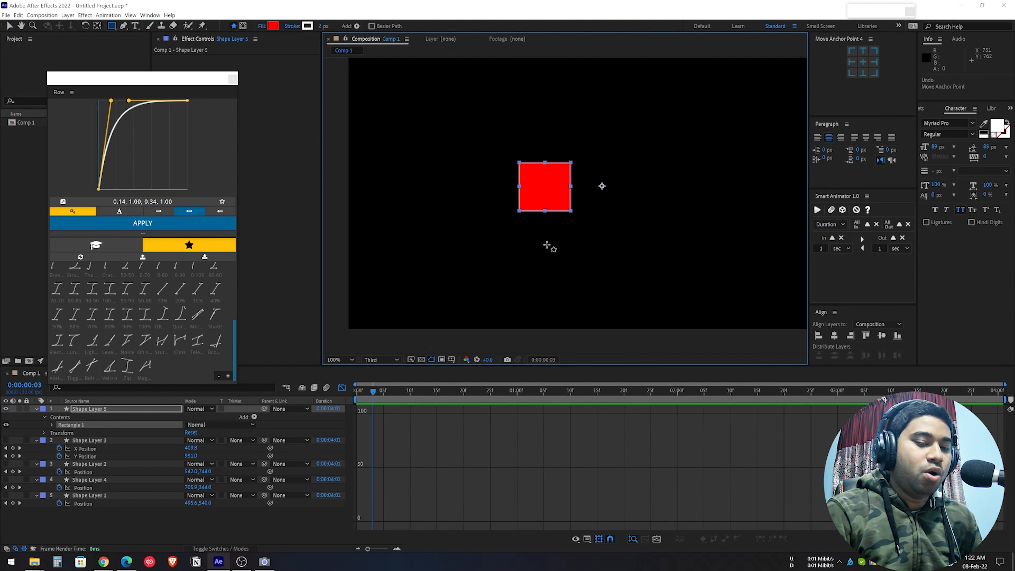
key(ctrl+alt+Home)
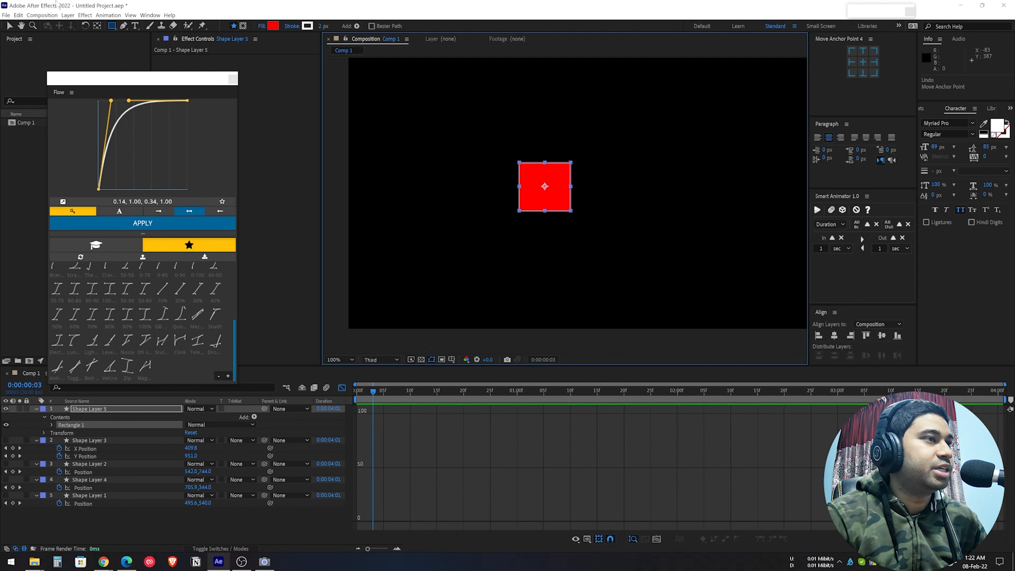
Keyframe Shape Layer 5's Position at 0:00:00:03 and move it horizontally to about 1498, 541 at 0:00:00:27
key(v)
click(96, 409)
key(p)
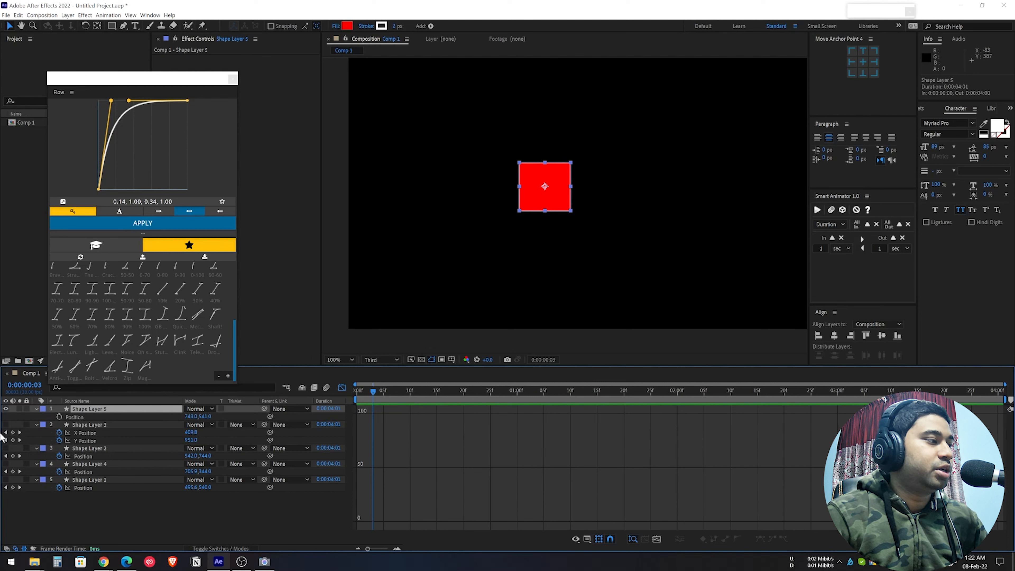
click(58, 418)
drag(374, 392, 503, 408)
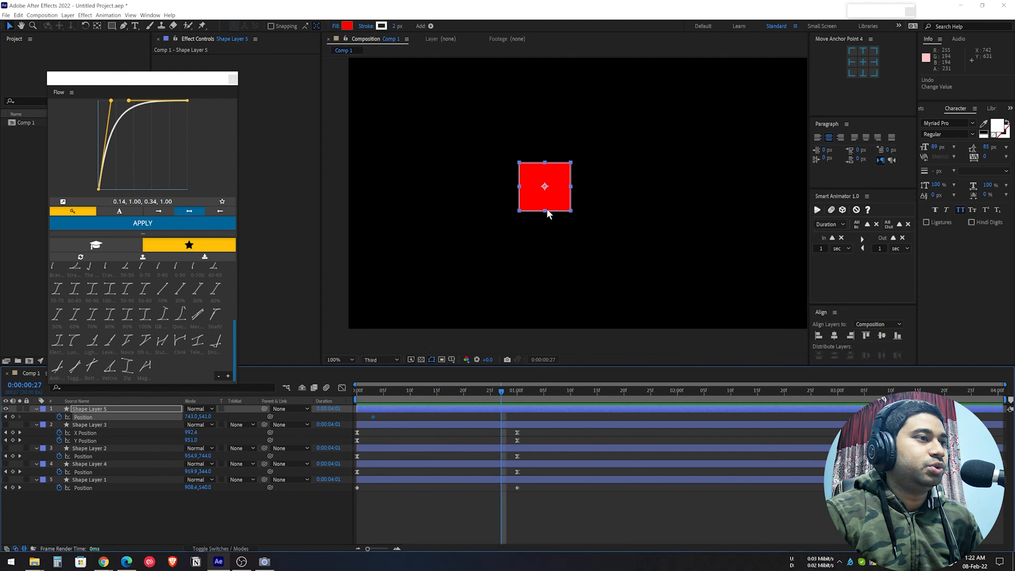
drag(562, 199, 762, 200)
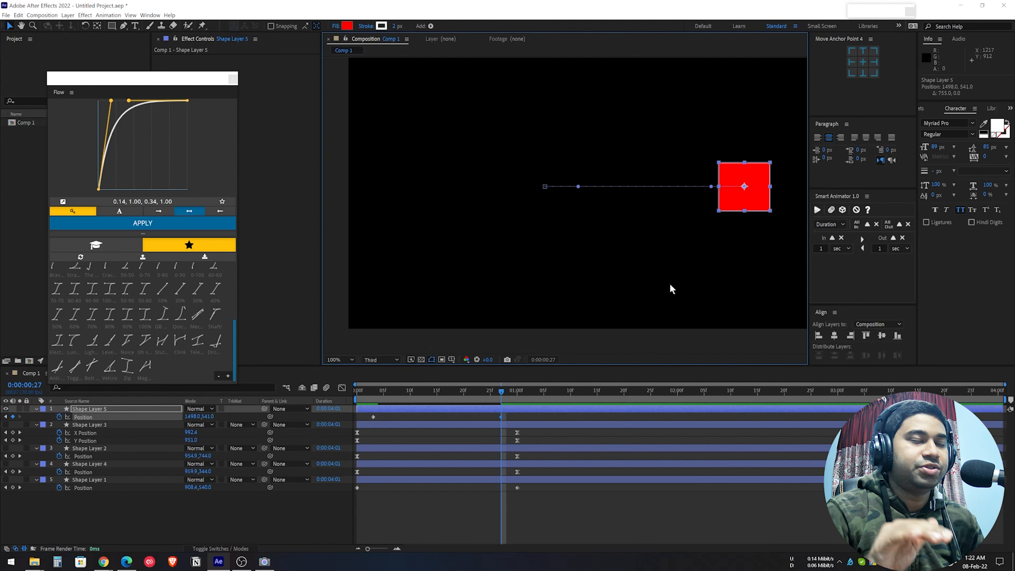
Preview Shape Layer 5's movement from the start and select both of its Position keyframes
key(Home)
key(space)
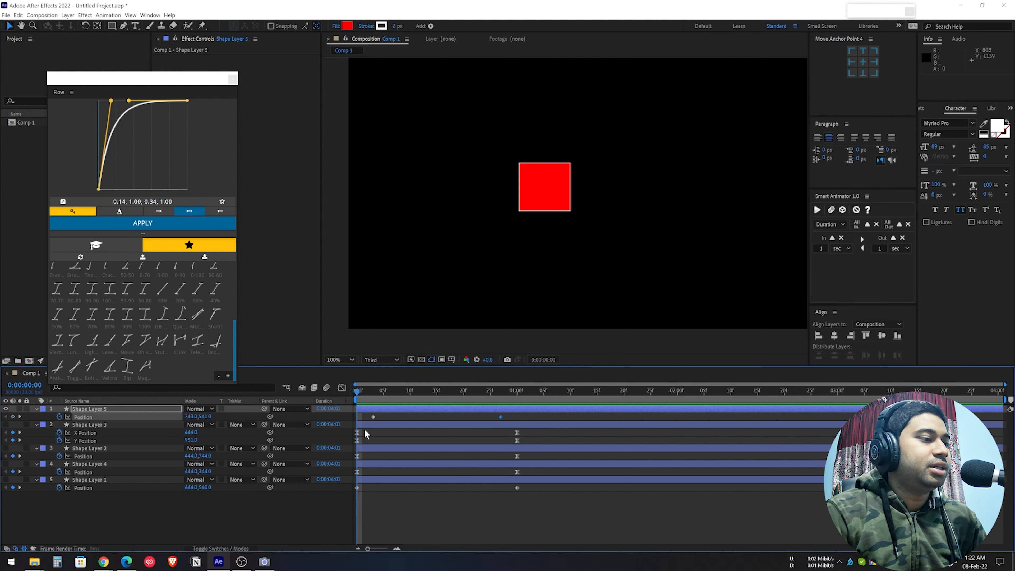
drag(510, 415, 353, 429)
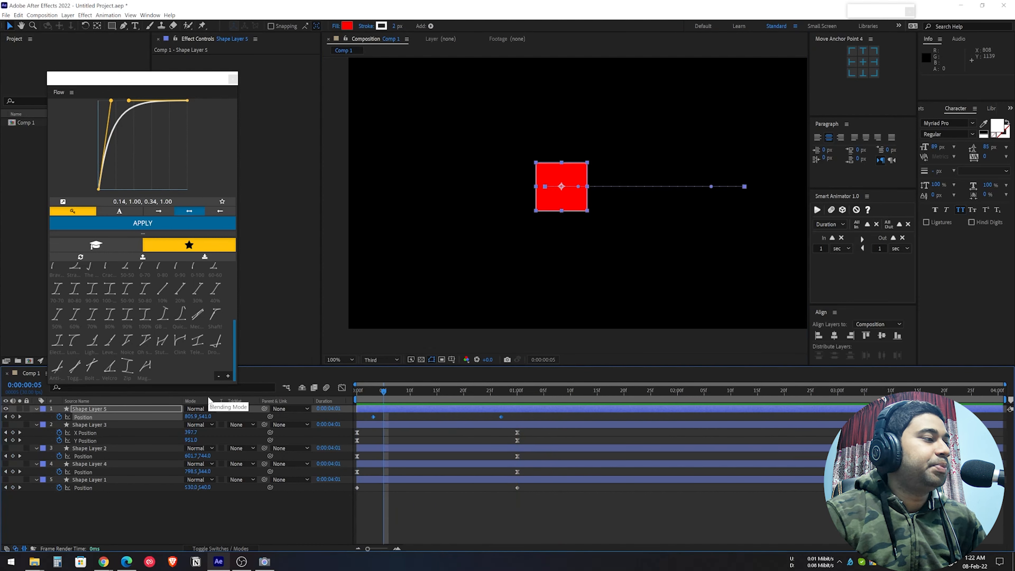
Apply Flow's Zip curve to Shape Layer 5's Position keyframes with separated dimensions and preview the movement from the start
click(128, 367)
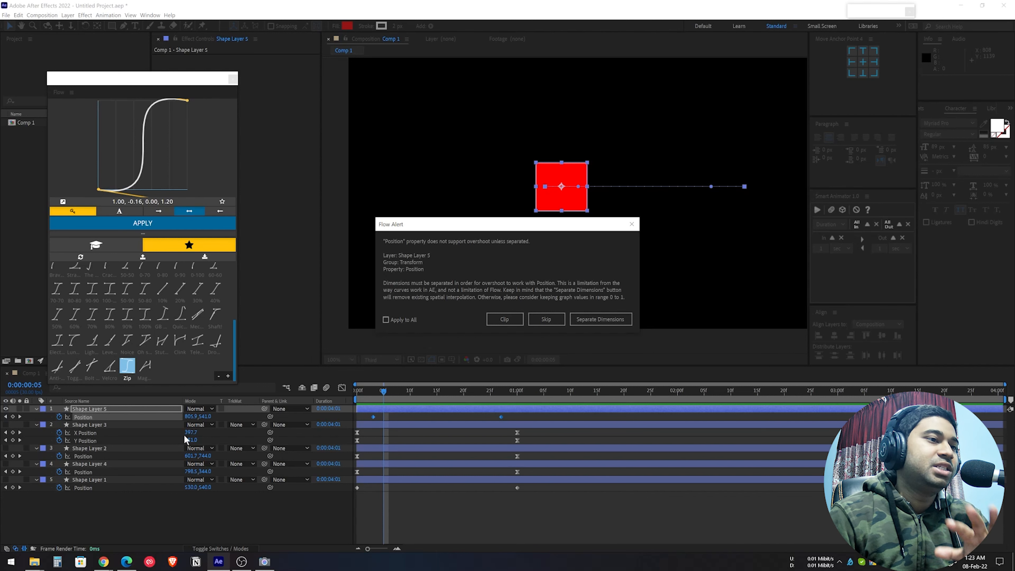
click(612, 320)
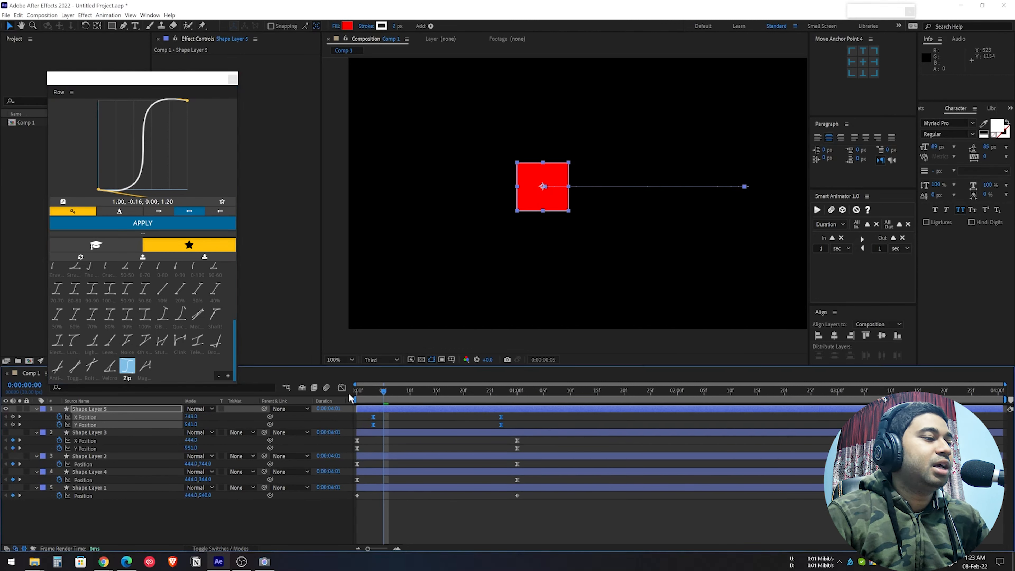
click(356, 391)
key(space)
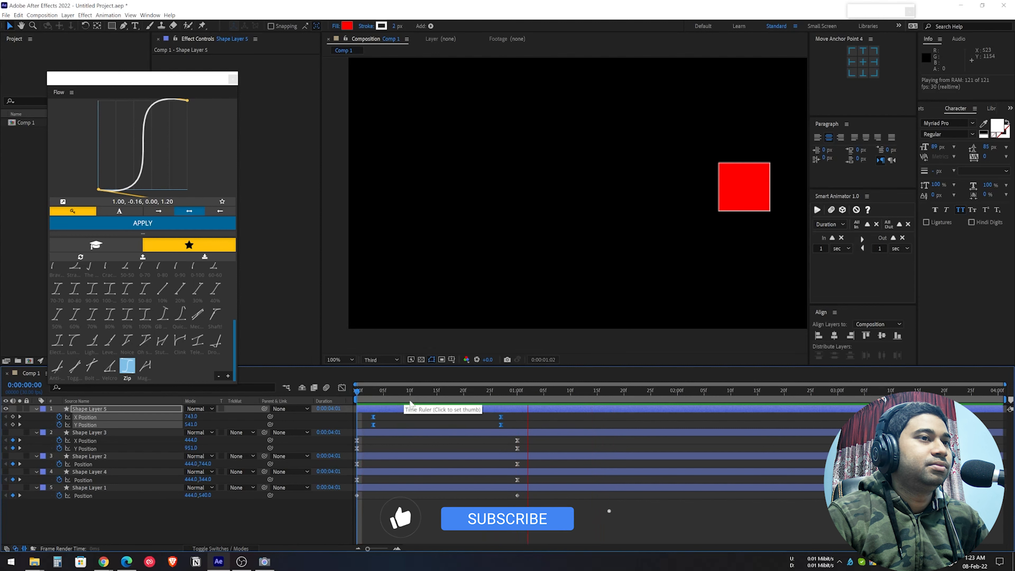
Go to 0:00:00:03 and examine Shape Layer 5's X and Y Position curves in the Graph Editor, then leave it
click(373, 391)
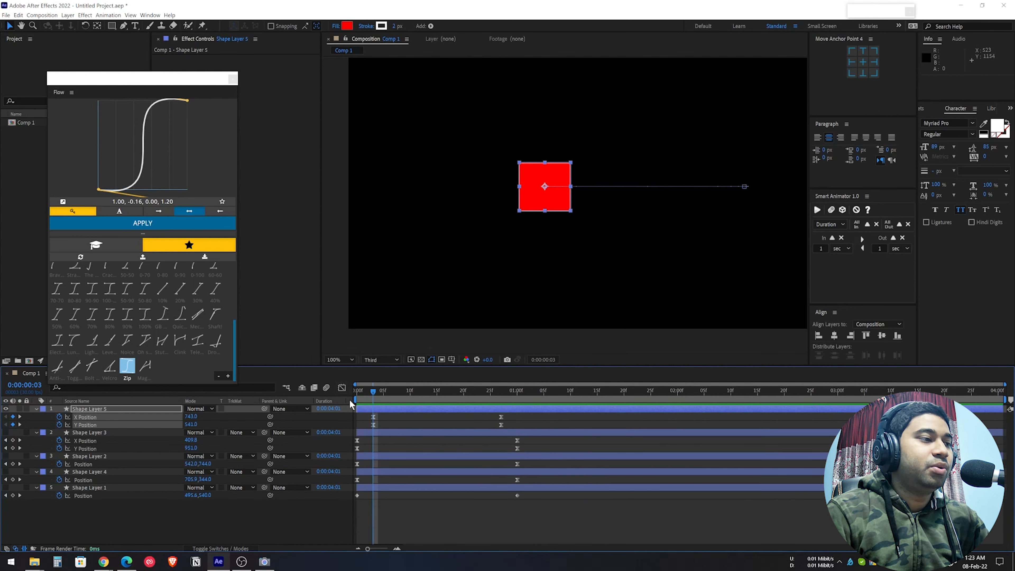
click(342, 388)
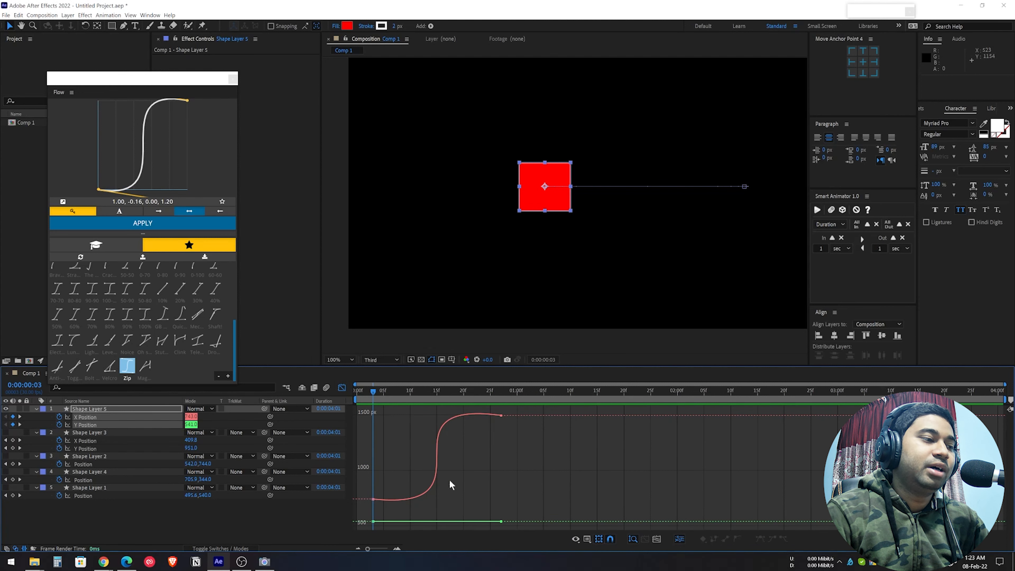
click(343, 390)
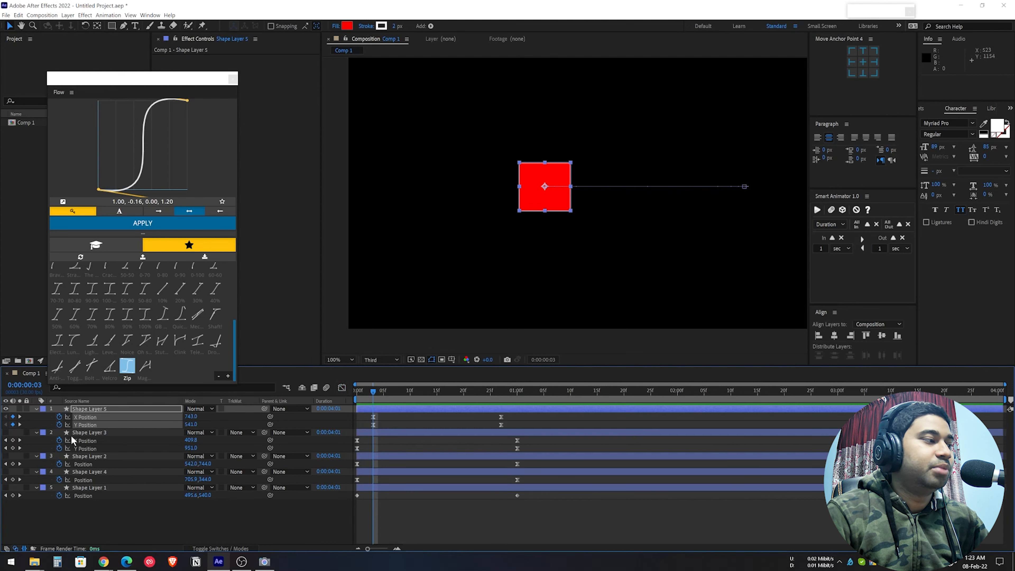
Undo the visibility changes and the Zip curve on Shape Layer 5, back to its unseparated Position keyframes
click(6, 409)
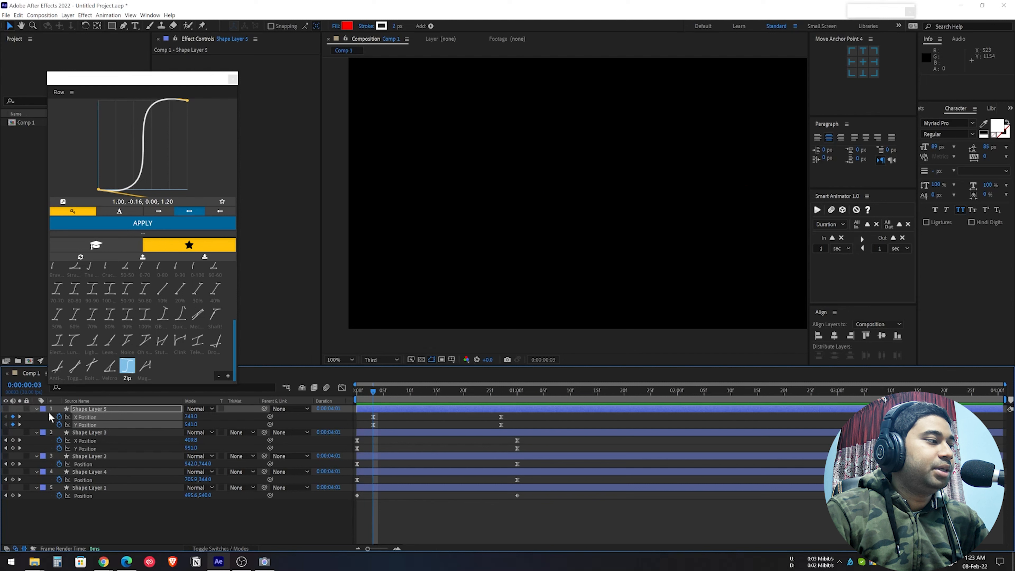
click(5, 409)
key(ctrl+z)
key(ctrl+z)
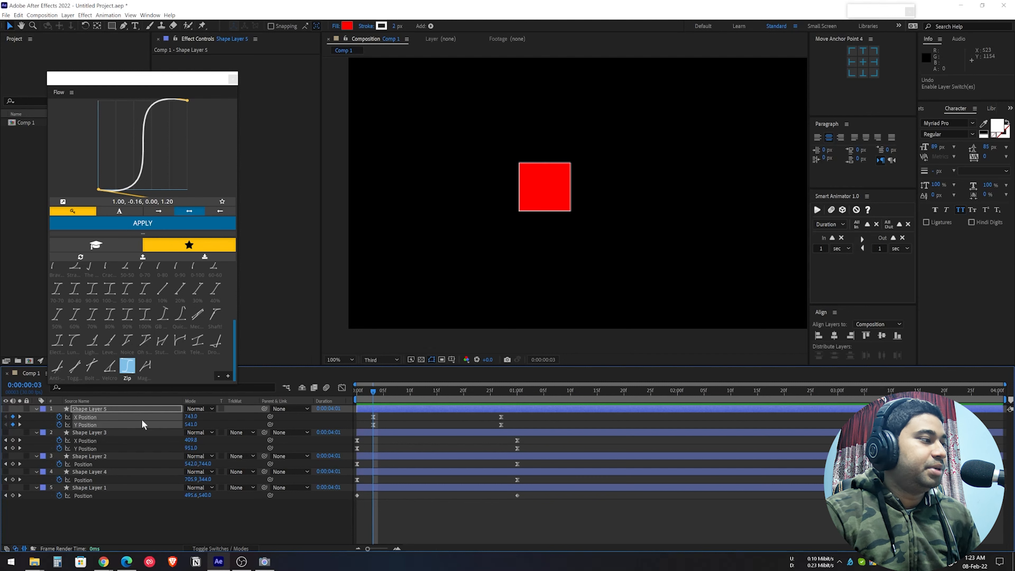
key(ctrl+z)
key(ctrl+z)
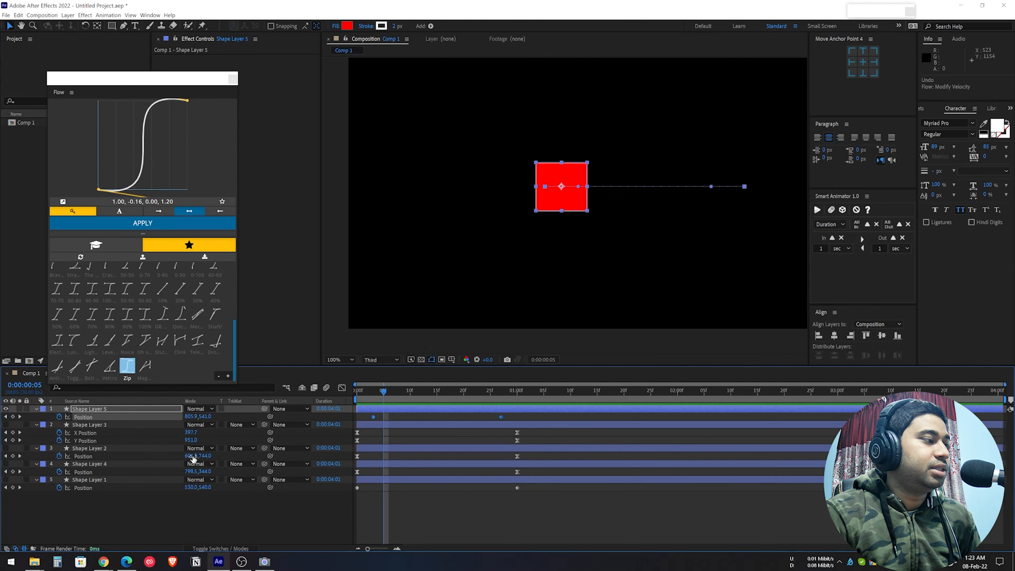
Apply Flow's fs curve (0.00, 0.45, 0.45, 1.00) to Shape Layer 5's Position keyframes and preview the movement
scroll(82, 292, up, 5)
click(127, 297)
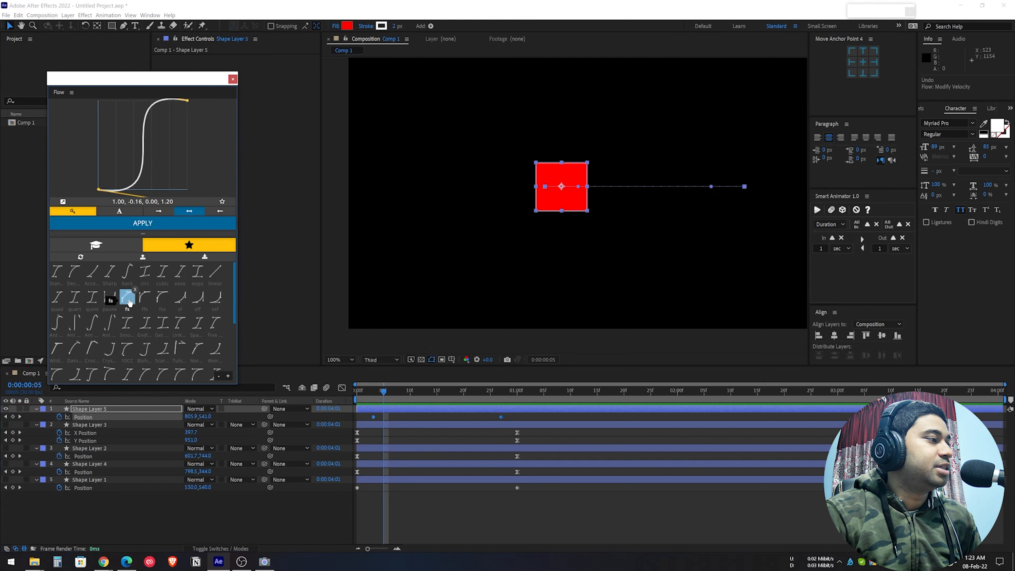
key(space)
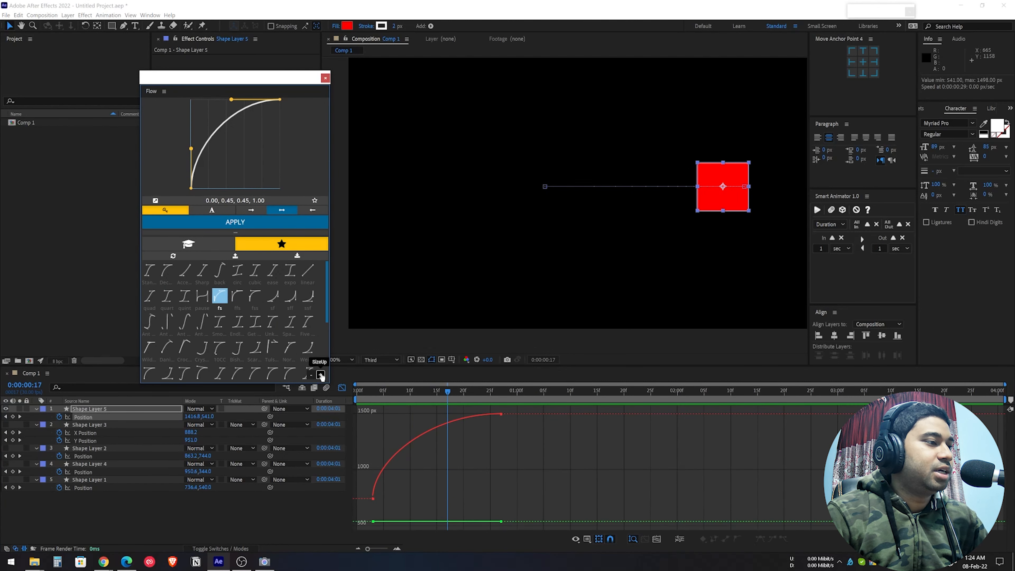
Enlarge the curve thumbnails in Flow's library to eight per row
click(311, 375)
click(311, 376)
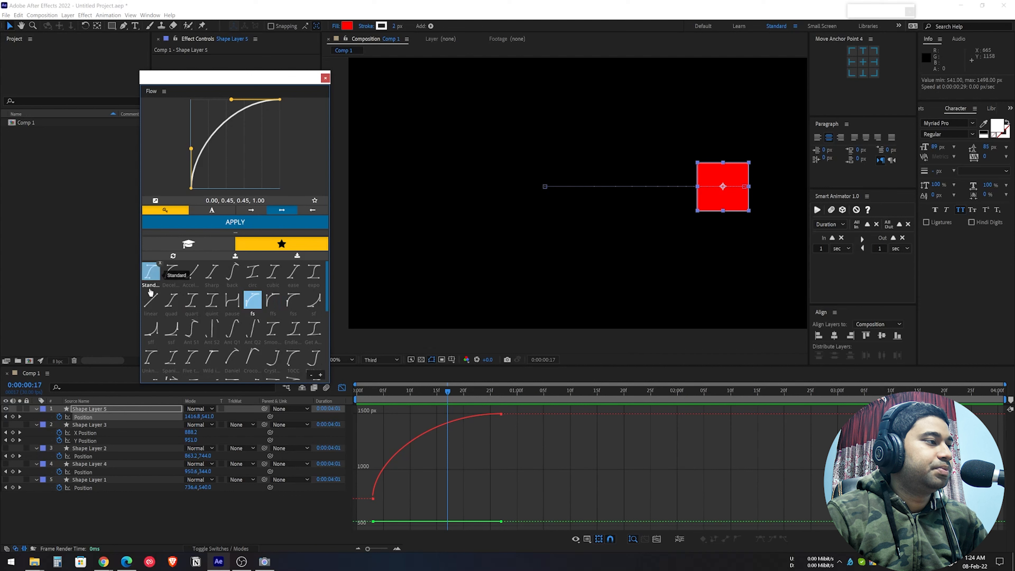
click(320, 375)
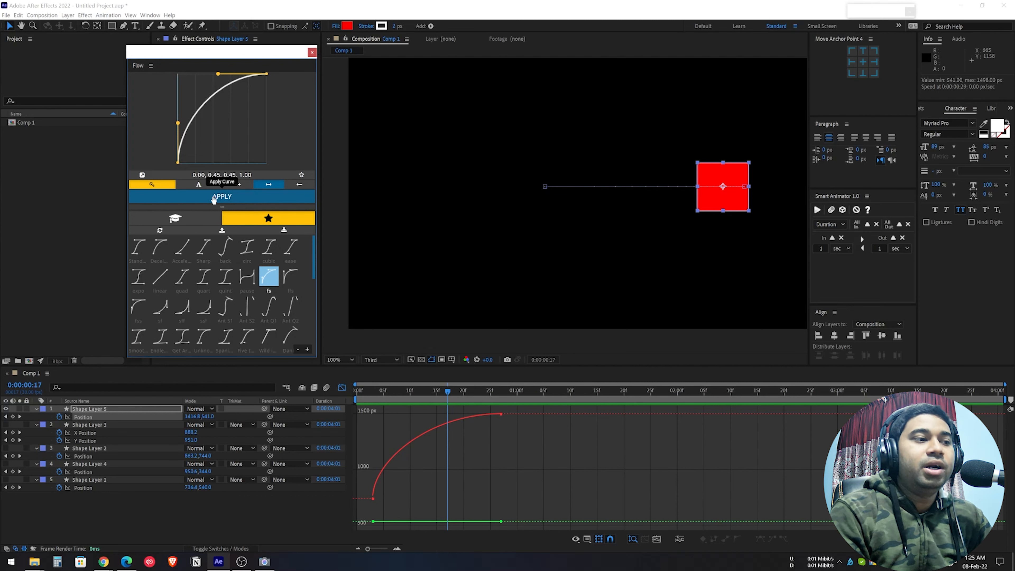
Switch the Graph Editor to the speed graph to examine Shape Layer 5's Position curve, and return to the value graph
click(575, 541)
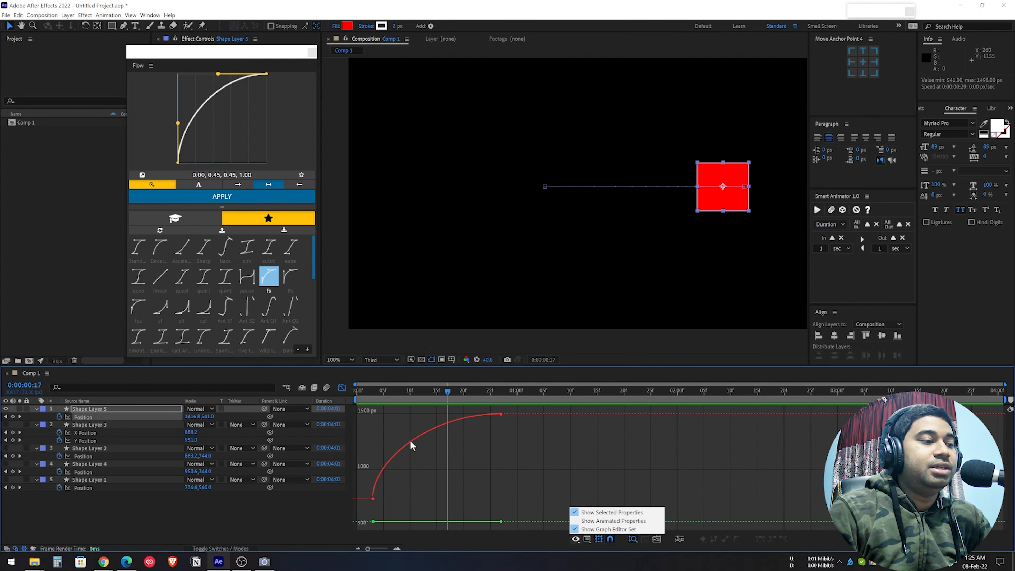
click(564, 505)
click(588, 538)
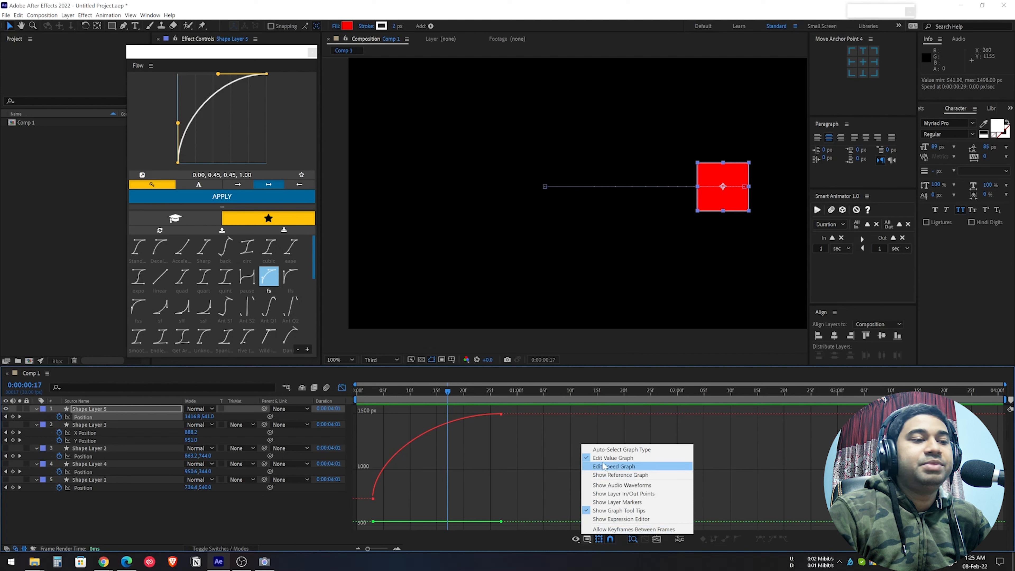
click(603, 471)
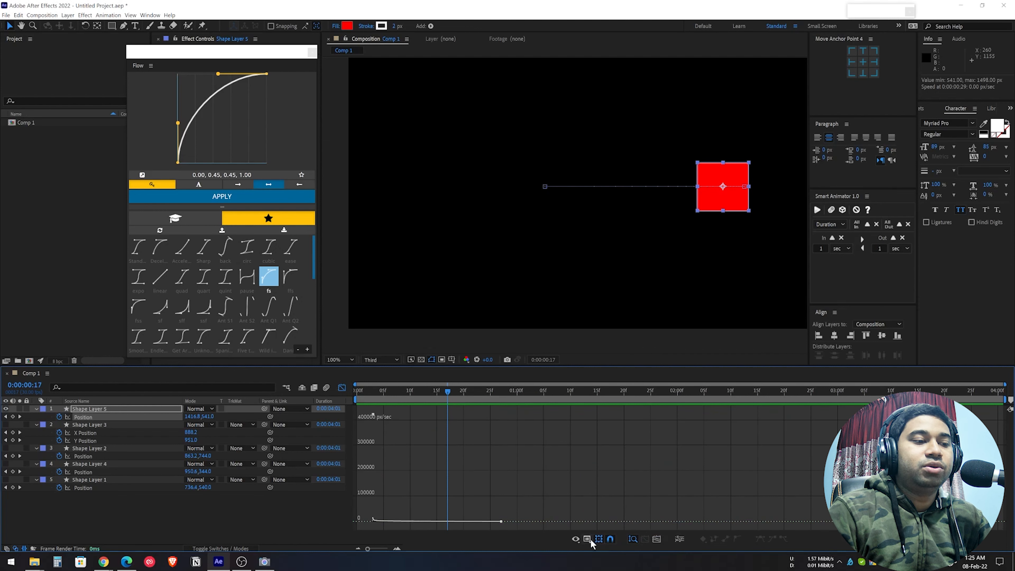
click(589, 541)
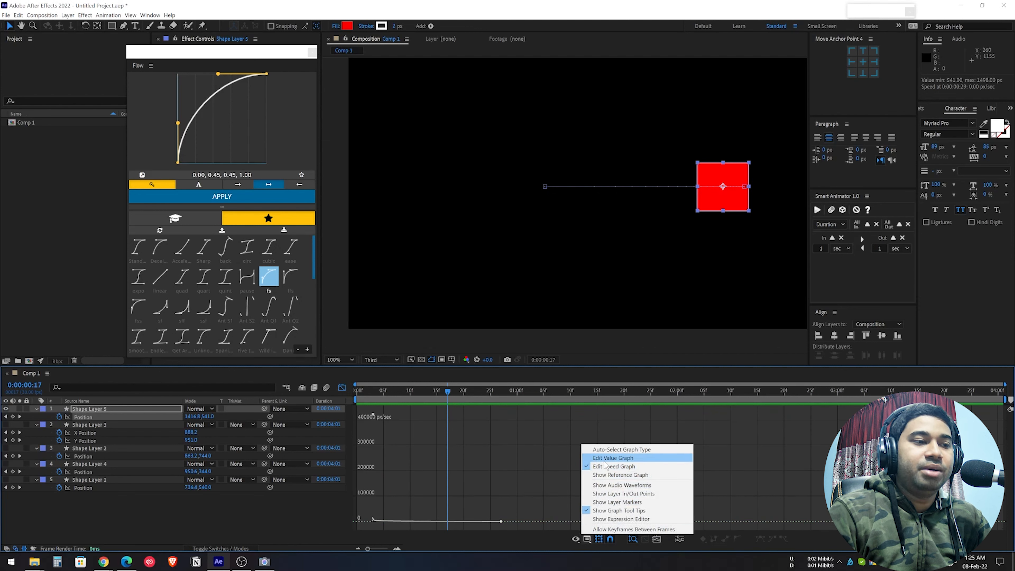
click(611, 458)
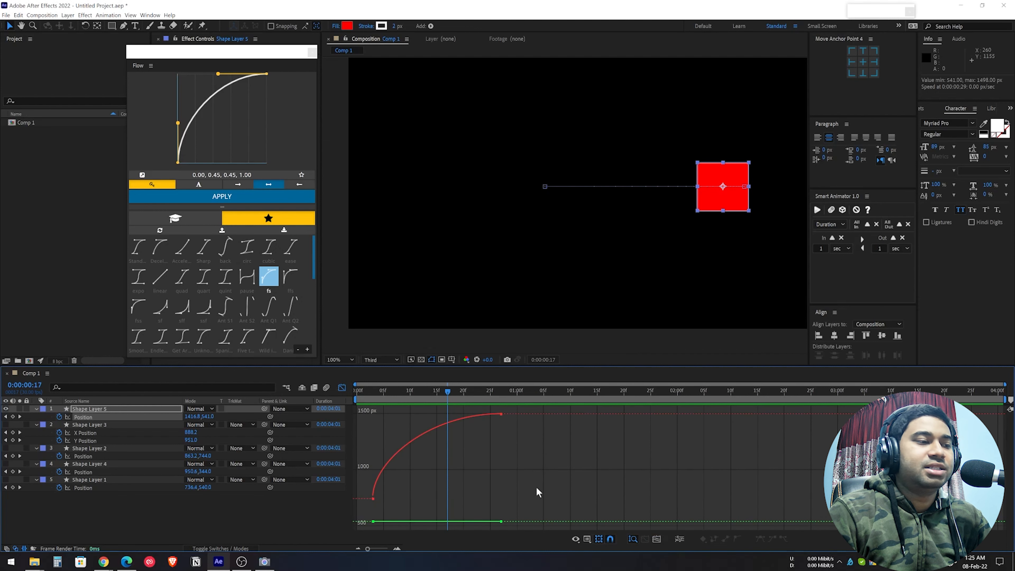
click(587, 540)
click(466, 445)
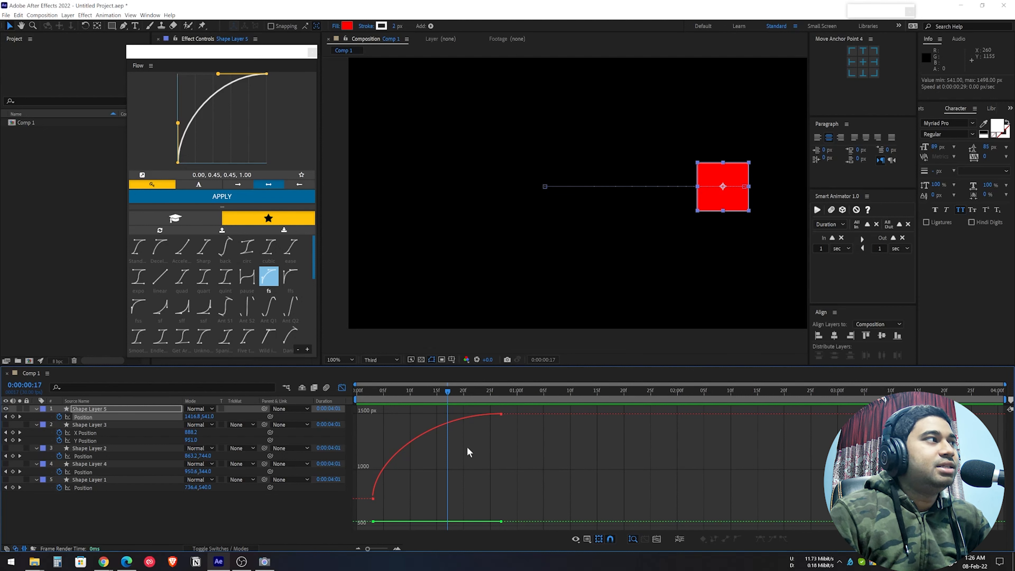
Move and enlarge the floating Flow panel to show more library rows, and return the current time to 0:00:00:00
drag(172, 59, 160, 50)
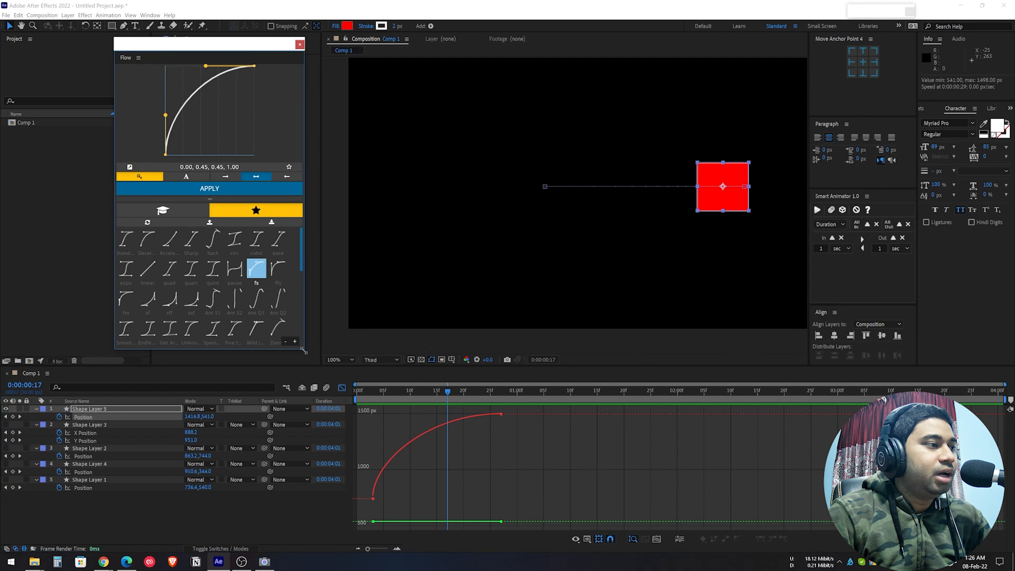
drag(304, 351, 316, 394)
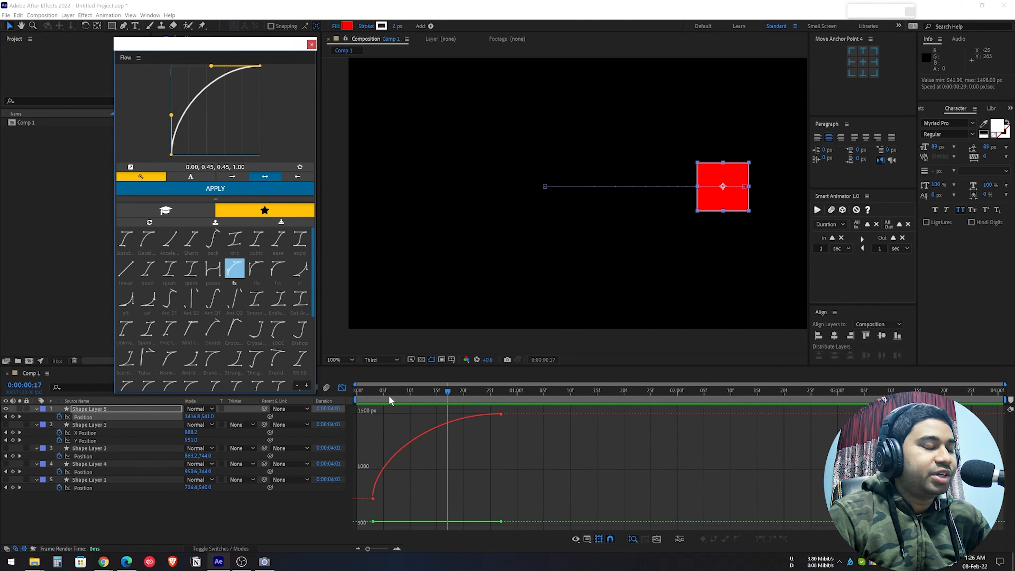
click(359, 396)
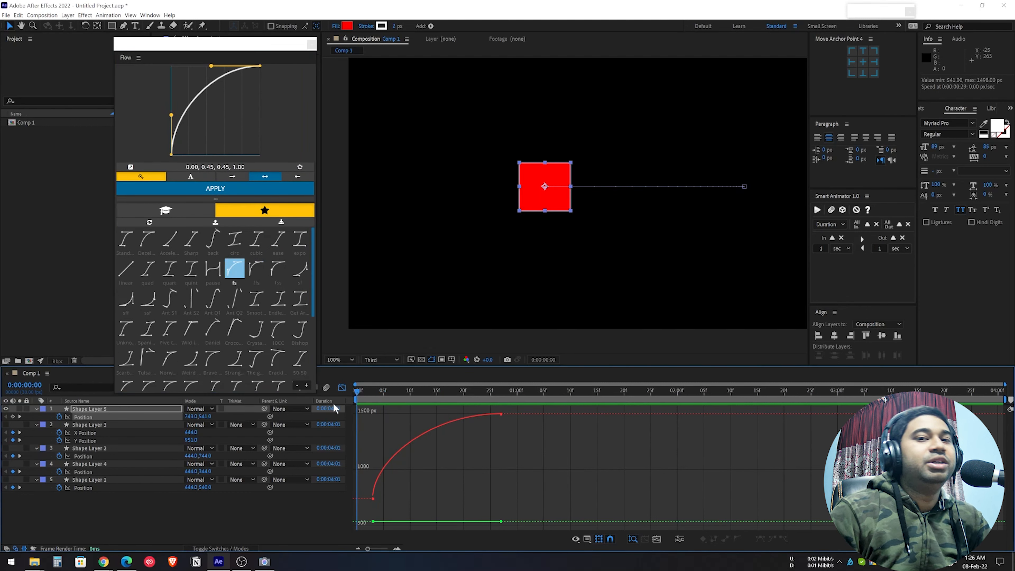